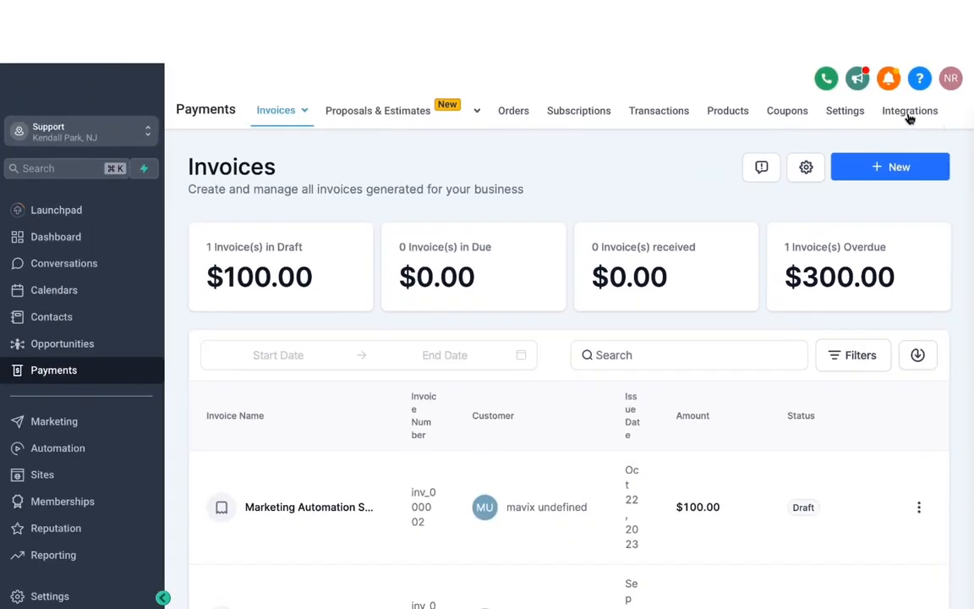
- Examine the available payment provider integrations, including NMI, Authorize.net and Stripe
{"action": "left_click", "coordinate": [900, 136]}
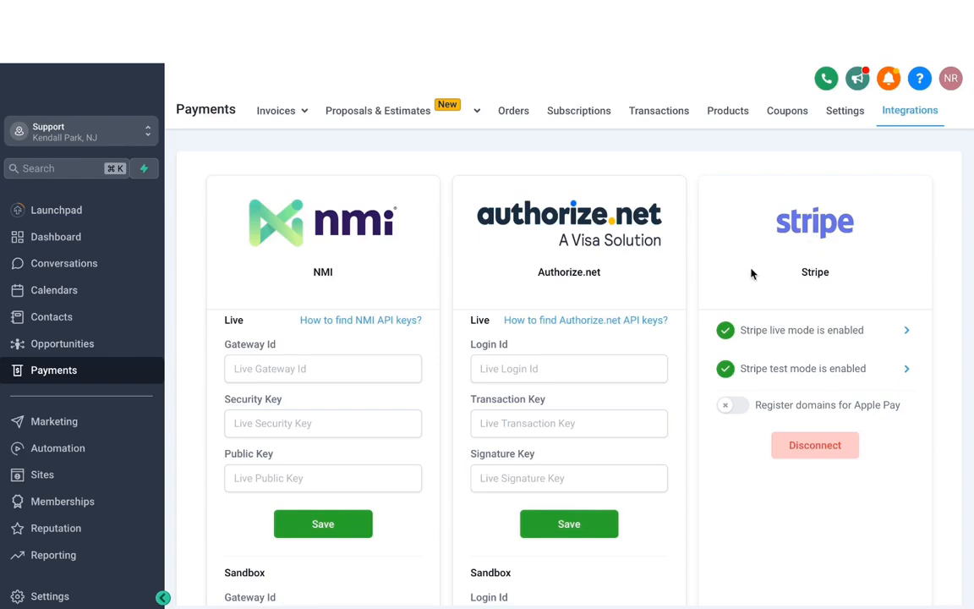
{"action": "scroll", "coordinate": [731, 274], "scroll_direction": "down", "scroll_amount": 4}
{"action": "scroll", "coordinate": [724, 223], "scroll_direction": "up", "scroll_amount": 1}
{"action": "scroll", "coordinate": [723, 222], "scroll_direction": "up", "scroll_amount": 3}
{"action": "left_click", "coordinate": [477, 110]}
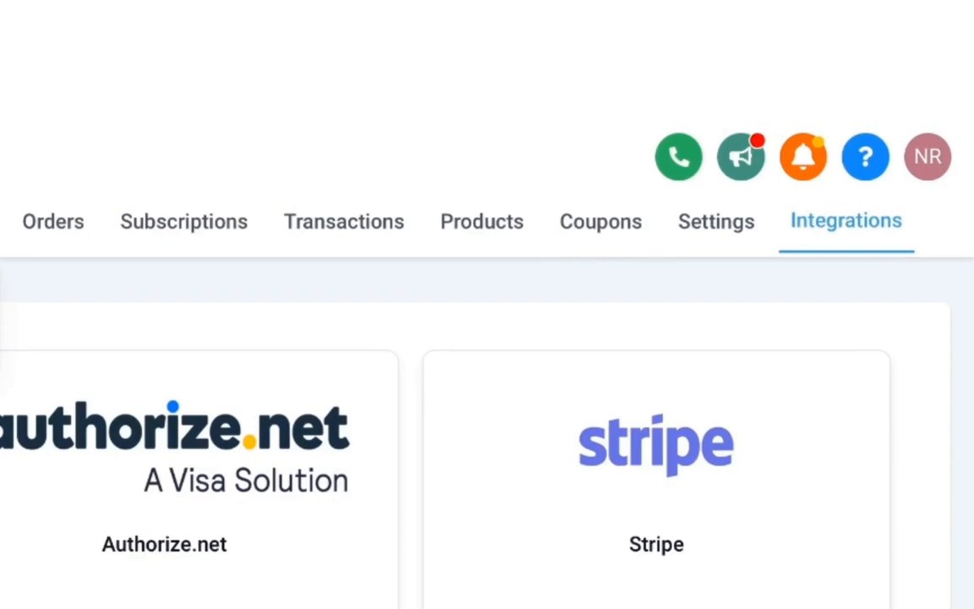
- Enable automatic sales receipts for payments in the payment settings
{"action": "left_click", "coordinate": [713, 225]}
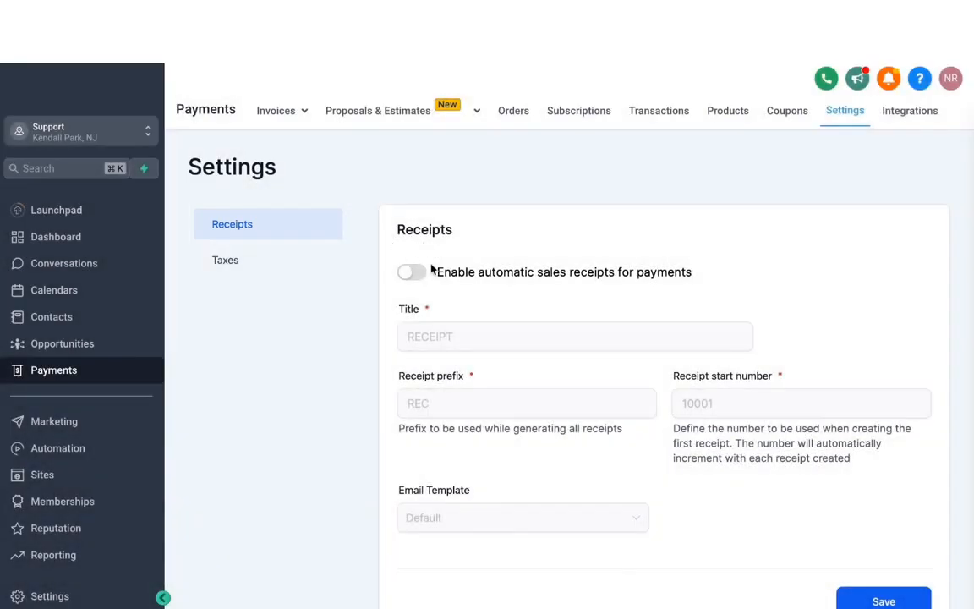
{"action": "left_click", "coordinate": [413, 273]}
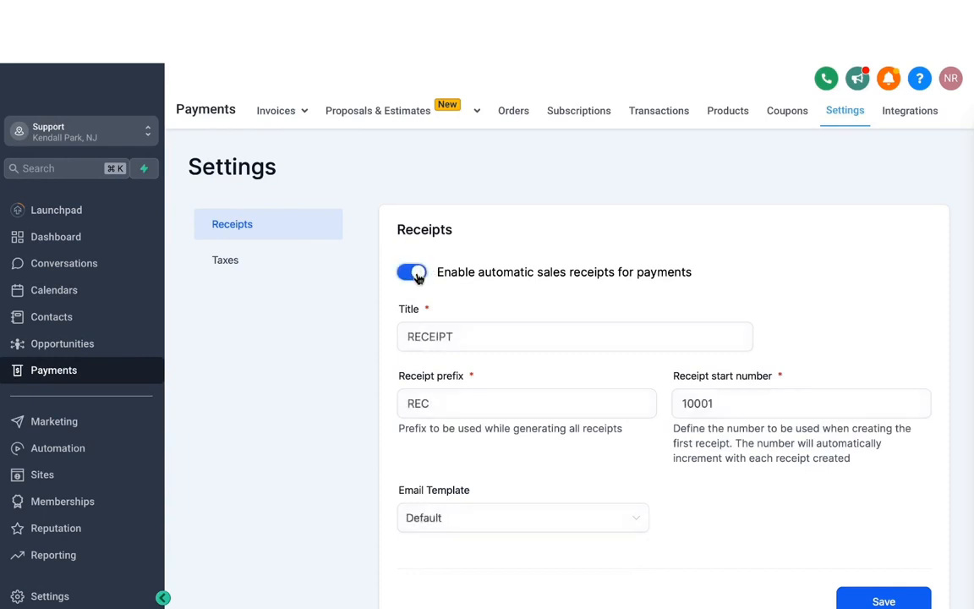
{"action": "scroll", "coordinate": [440, 338], "scroll_direction": "down", "scroll_amount": 1}
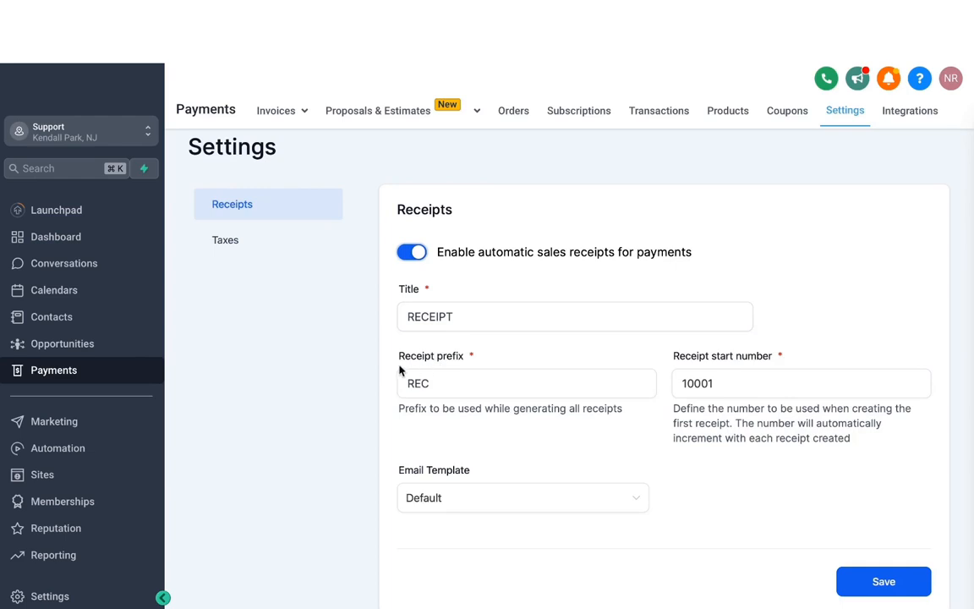
{"action": "left_click", "coordinate": [445, 379]}
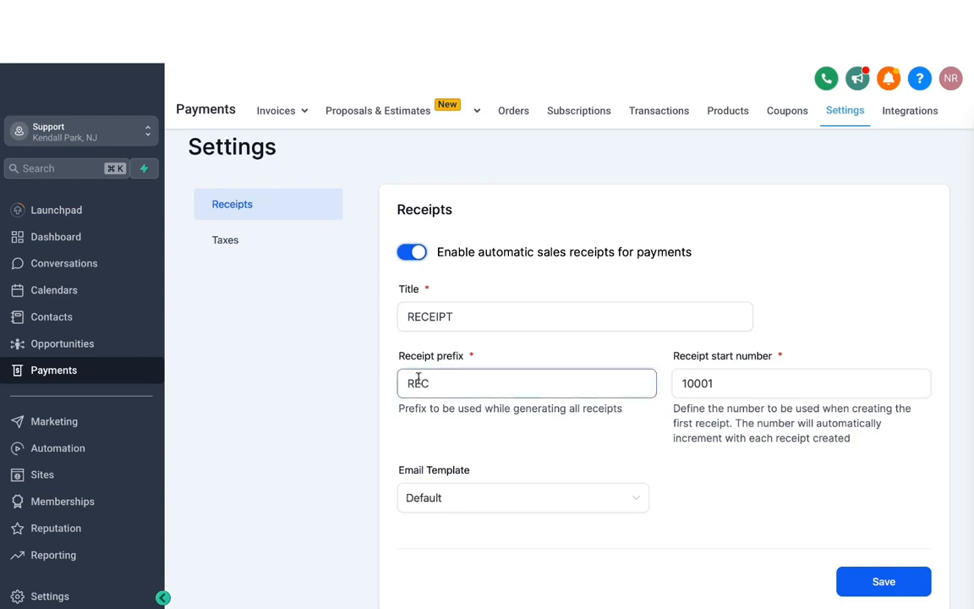
{"action": "left_click", "coordinate": [699, 376]}
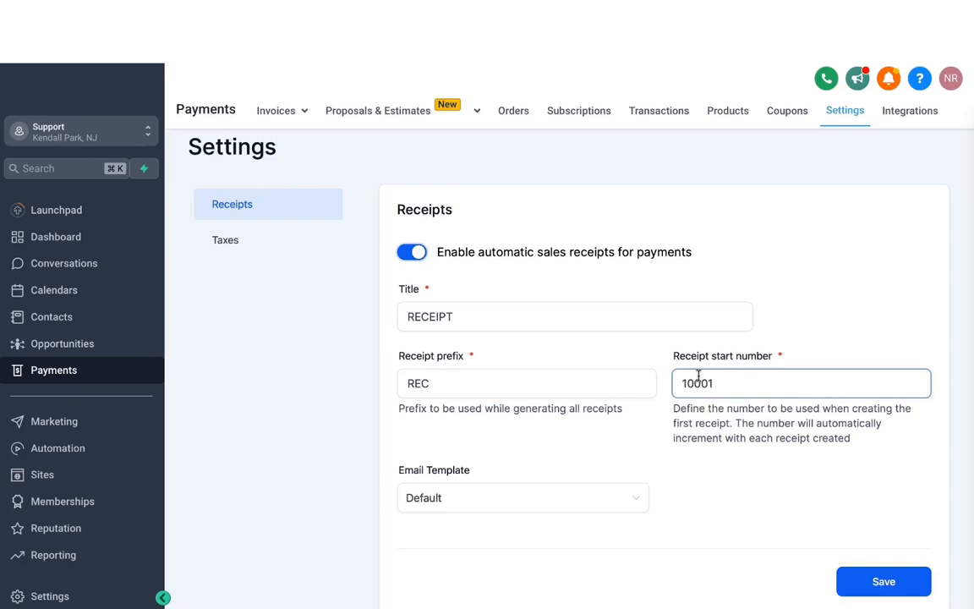
{"action": "scroll", "coordinate": [474, 406], "scroll_direction": "down", "scroll_amount": 1}
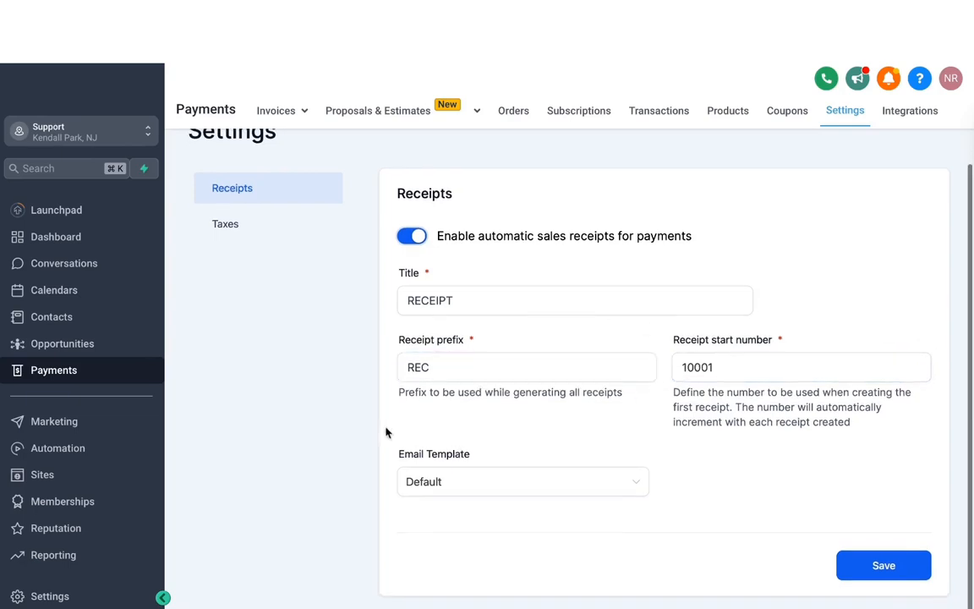
- Set the receipt email template to Pulse Marketing
{"action": "left_click", "coordinate": [436, 478]}
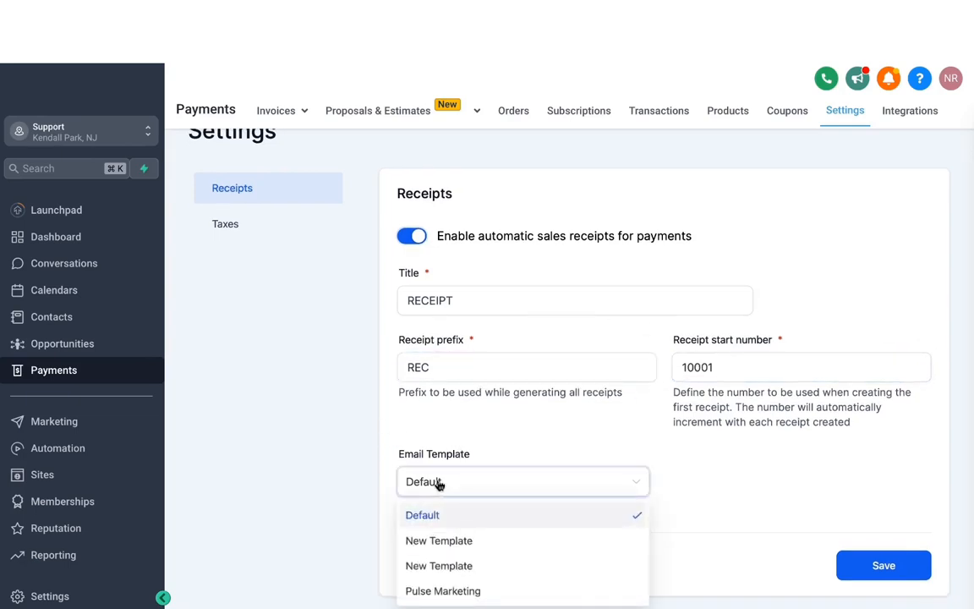
{"action": "left_click", "coordinate": [467, 459]}
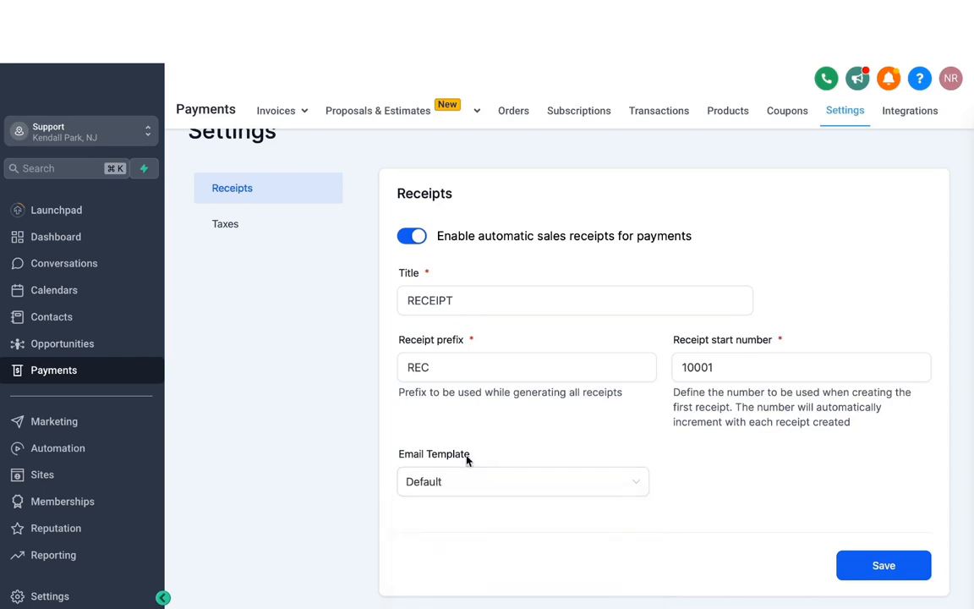
{"action": "left_click", "coordinate": [458, 471]}
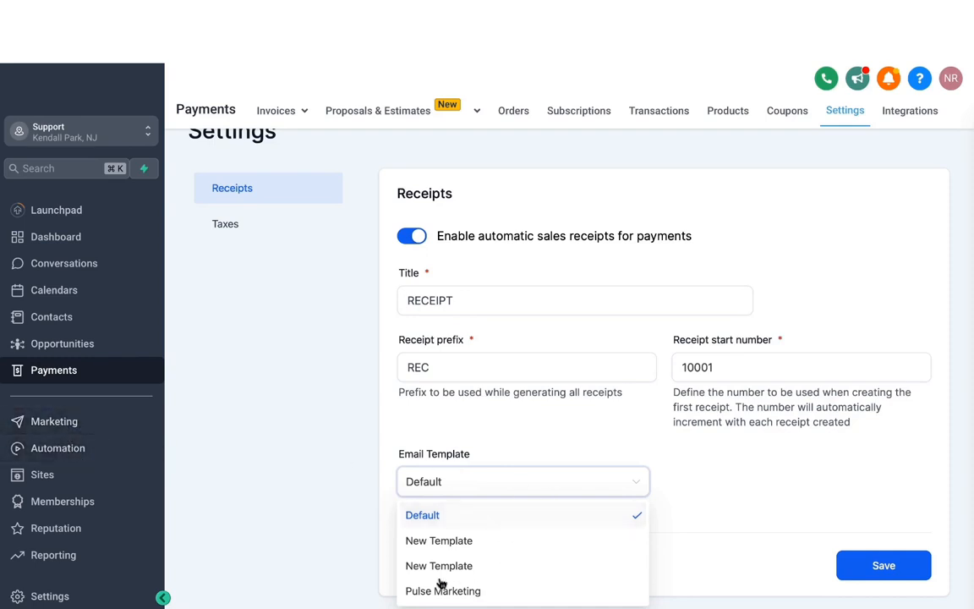
{"action": "left_click", "coordinate": [466, 593]}
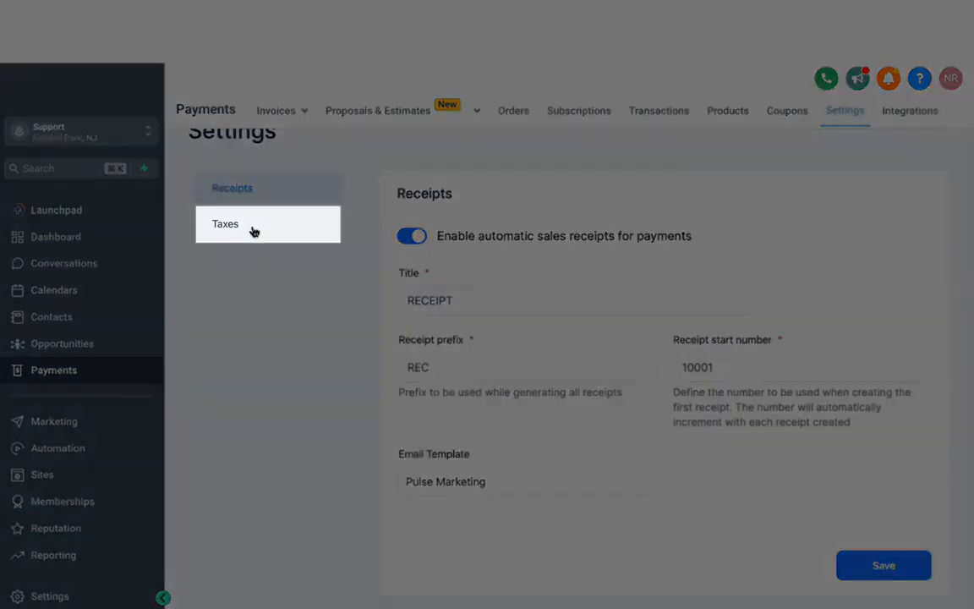
- Examine the fields for adding a new tax in the payment tax settings, leaving without adding one
{"action": "left_click", "coordinate": [249, 228]}
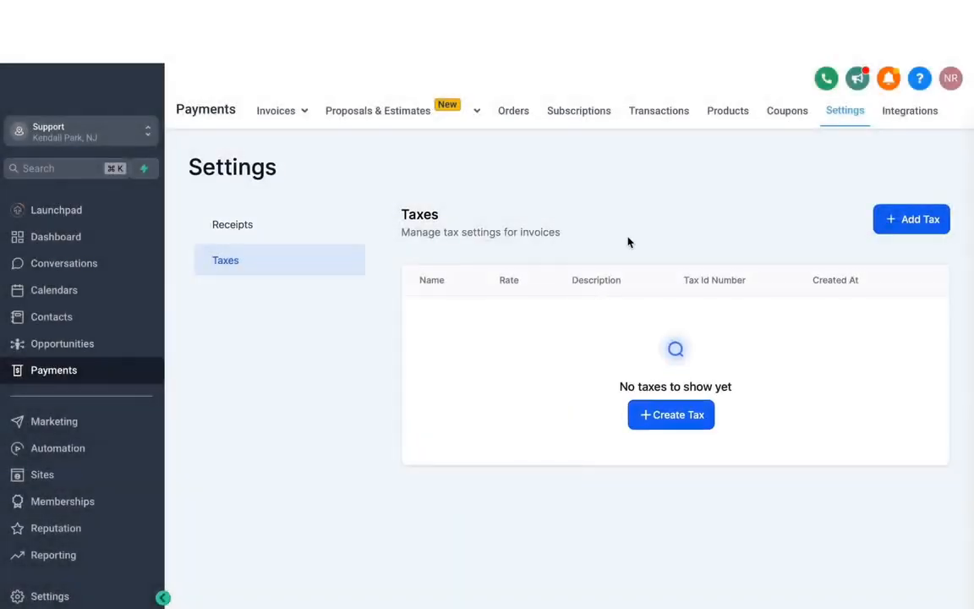
{"action": "left_click", "coordinate": [917, 219]}
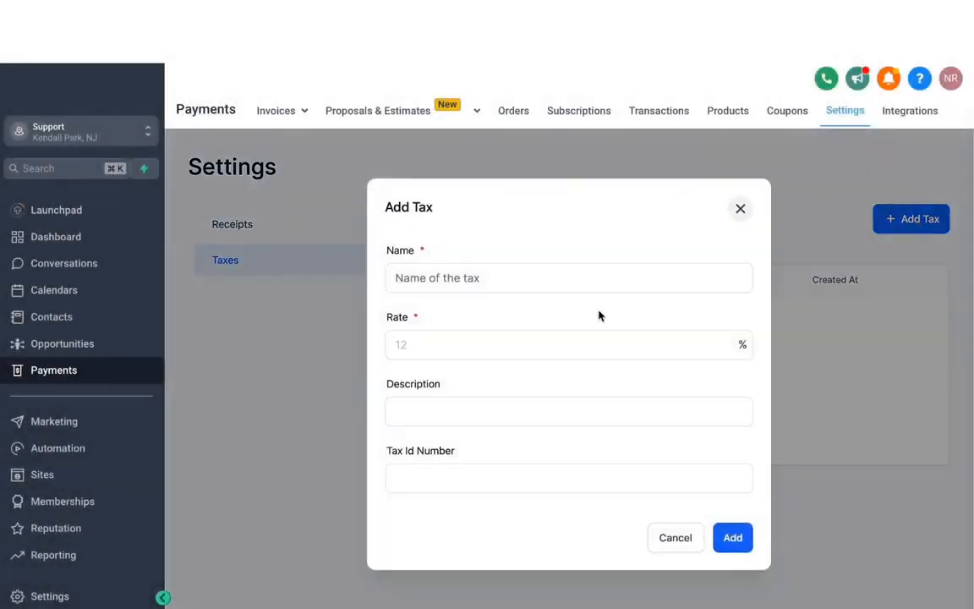
{"action": "left_click", "coordinate": [490, 280]}
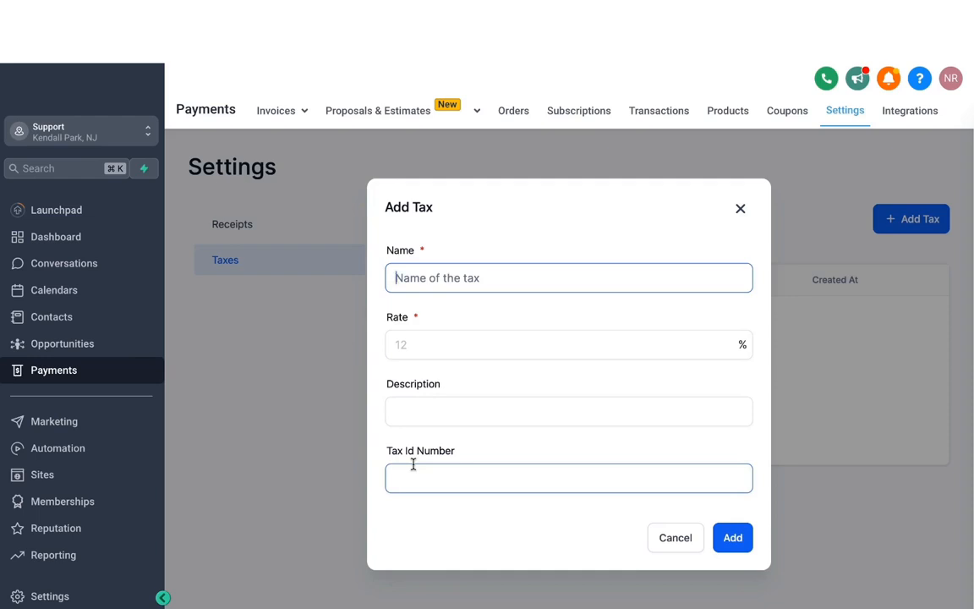
{"action": "key", "text": "Escape"}
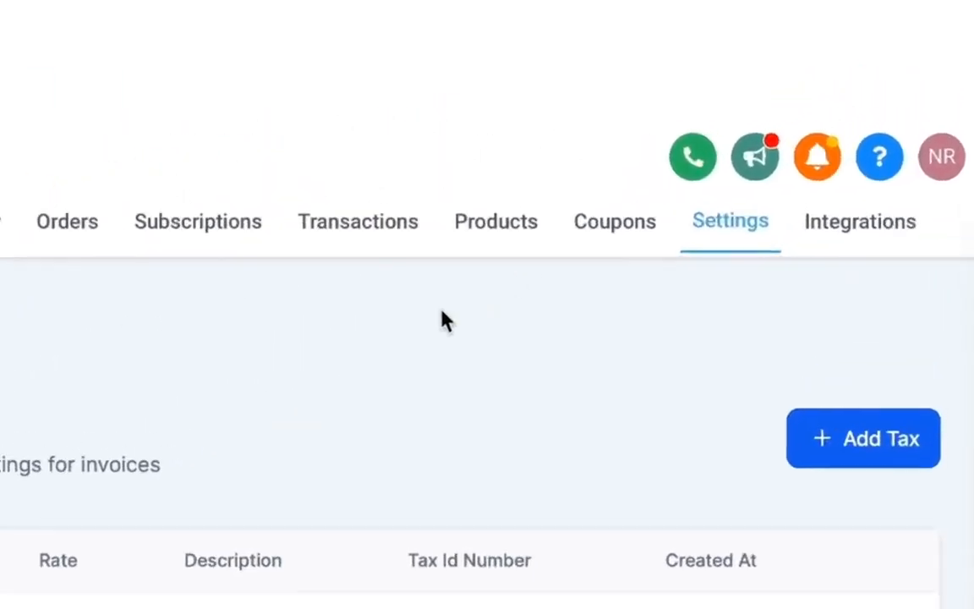
- Start a new product in the Payments product list and title it "MARKETING SERVICES"
{"action": "left_click", "coordinate": [498, 233]}
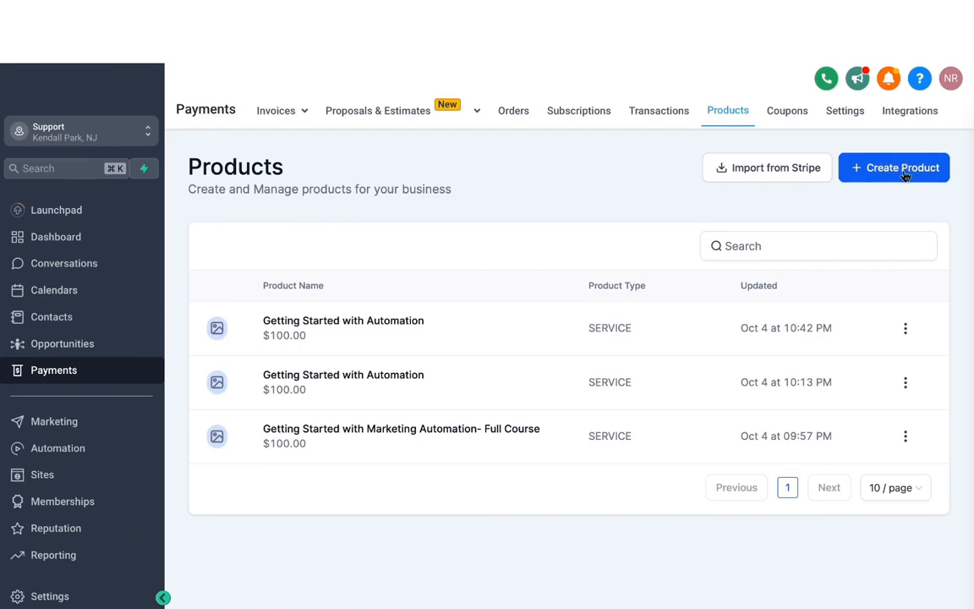
{"action": "left_click", "coordinate": [761, 174]}
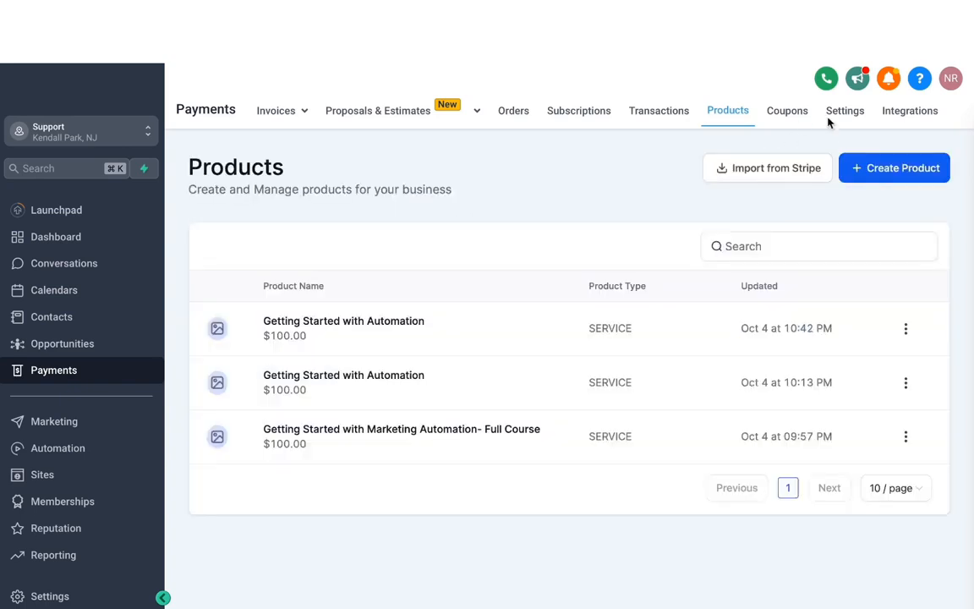
{"action": "left_click", "coordinate": [887, 172]}
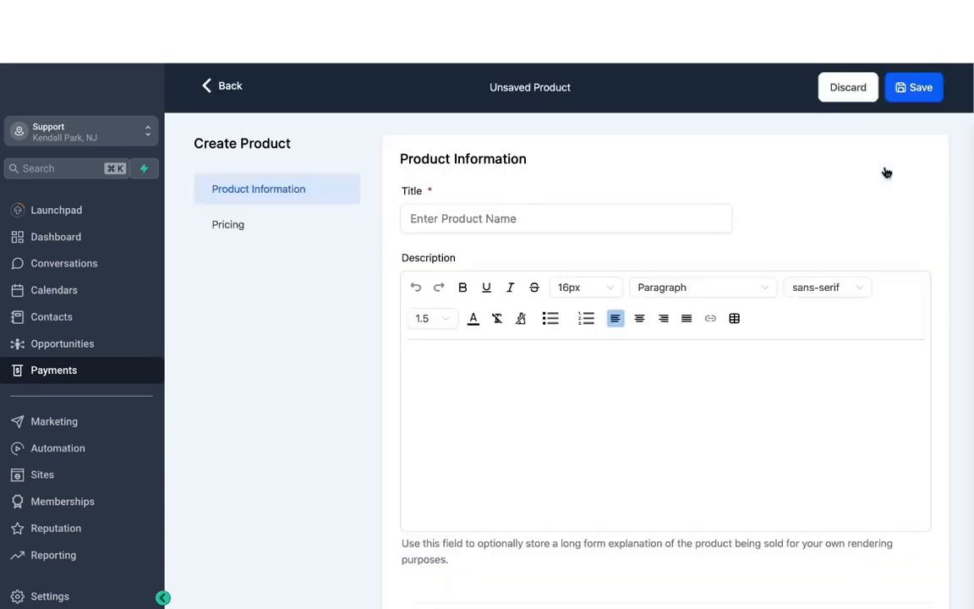
{"action": "left_click", "coordinate": [558, 217]}
{"action": "type", "text": "MARKETING SERVICES"}
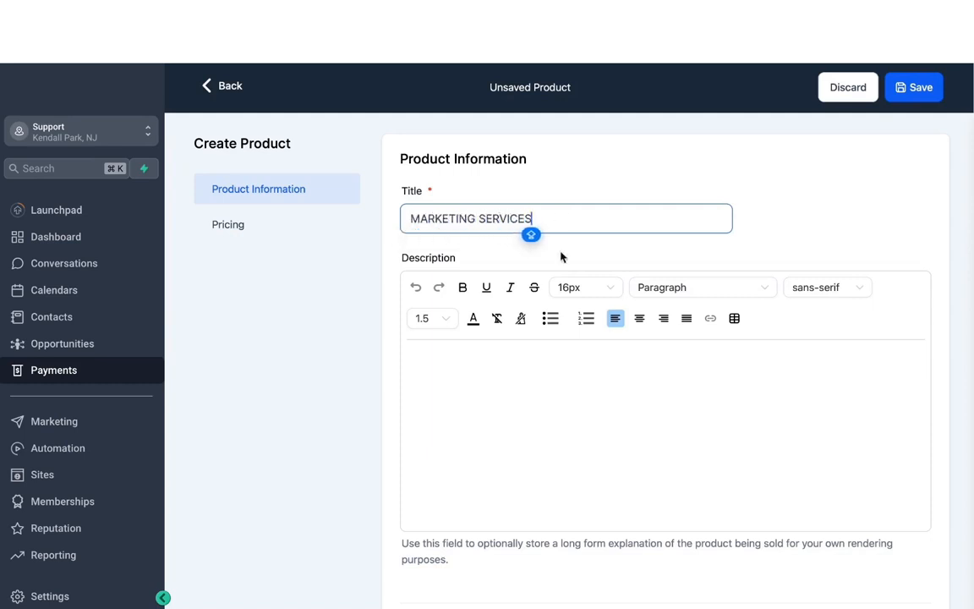
- Leave the product description and media empty and choose "A service" as the product type
{"action": "scroll", "coordinate": [561, 256], "scroll_direction": "down", "scroll_amount": 3}
{"action": "left_click", "coordinate": [443, 247]}
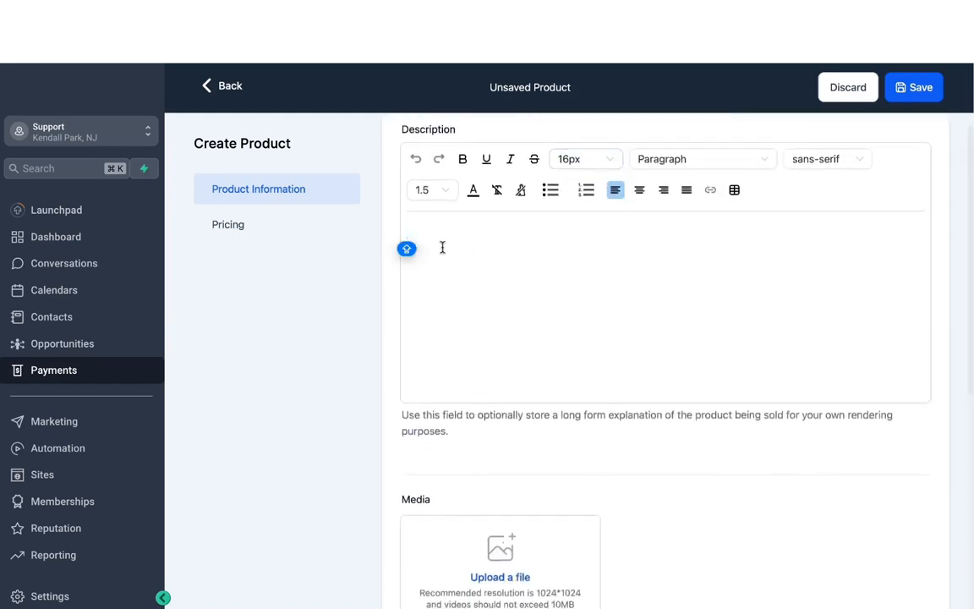
{"action": "scroll", "coordinate": [504, 285], "scroll_direction": "down", "scroll_amount": 3}
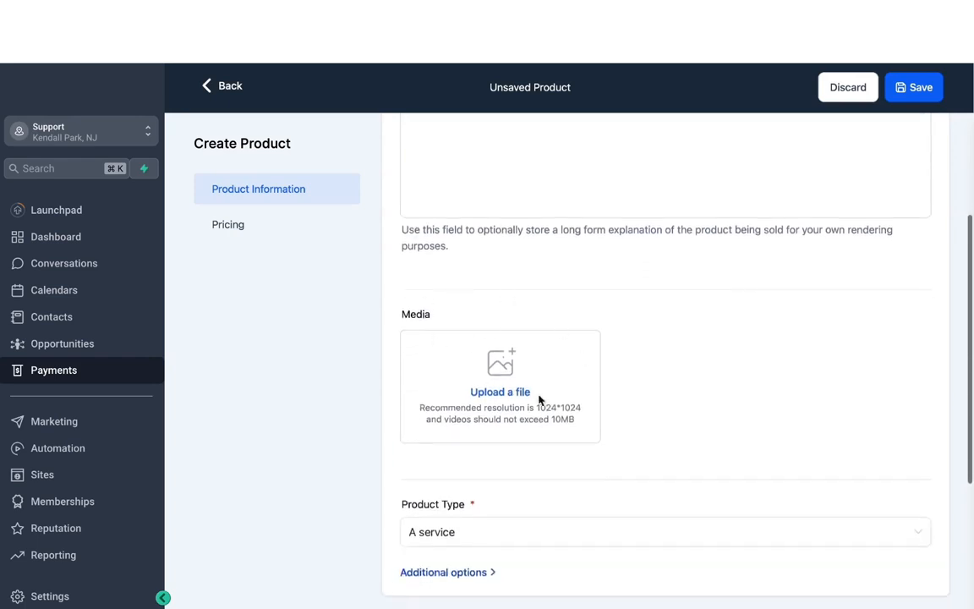
{"action": "scroll", "coordinate": [492, 273], "scroll_direction": "down", "scroll_amount": 4}
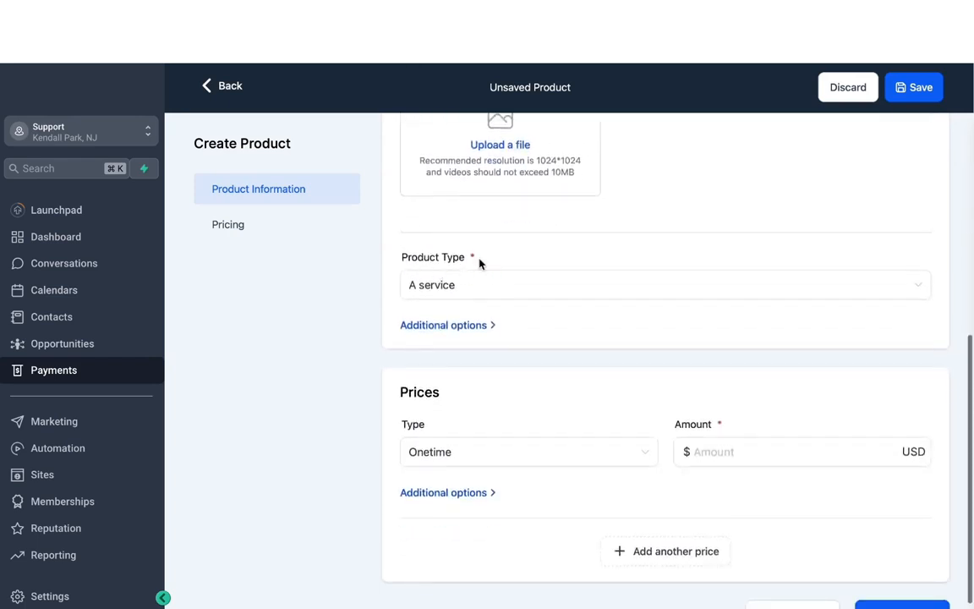
{"action": "left_click", "coordinate": [464, 284]}
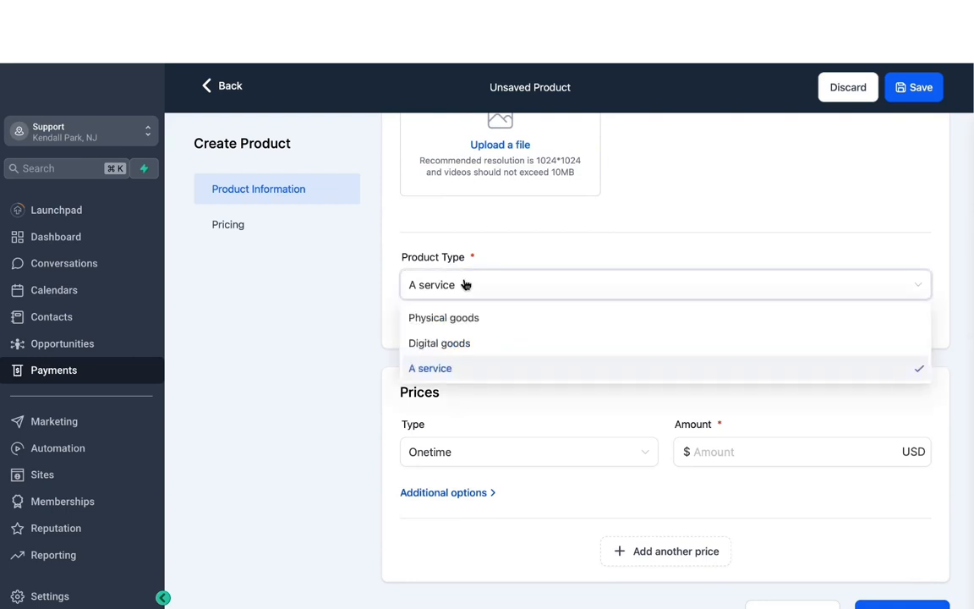
{"action": "left_click", "coordinate": [436, 375]}
- Set the product's one-time price amount to 100 USD
{"action": "scroll", "coordinate": [495, 313], "scroll_direction": "down", "scroll_amount": 1}
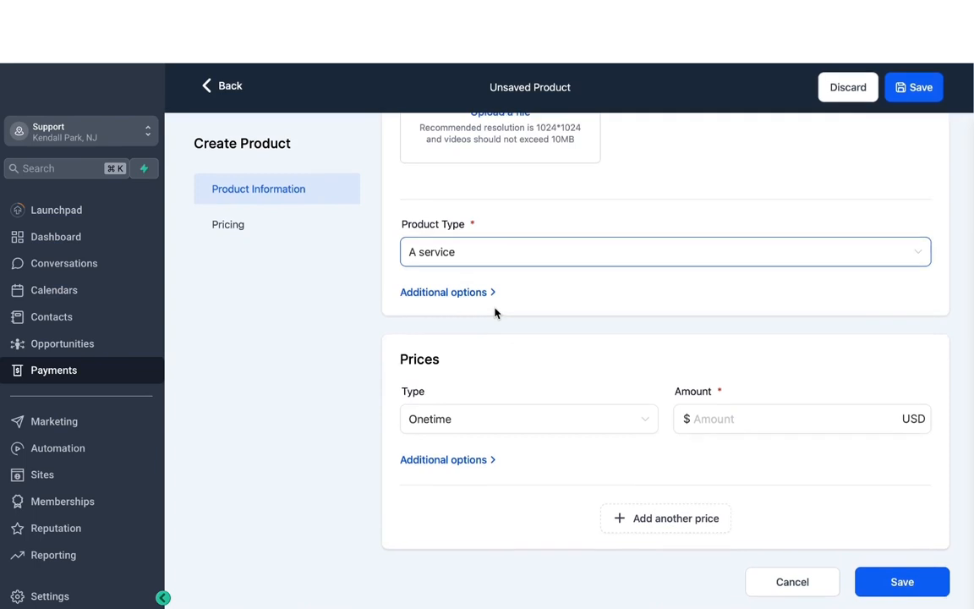
{"action": "left_click", "coordinate": [459, 417]}
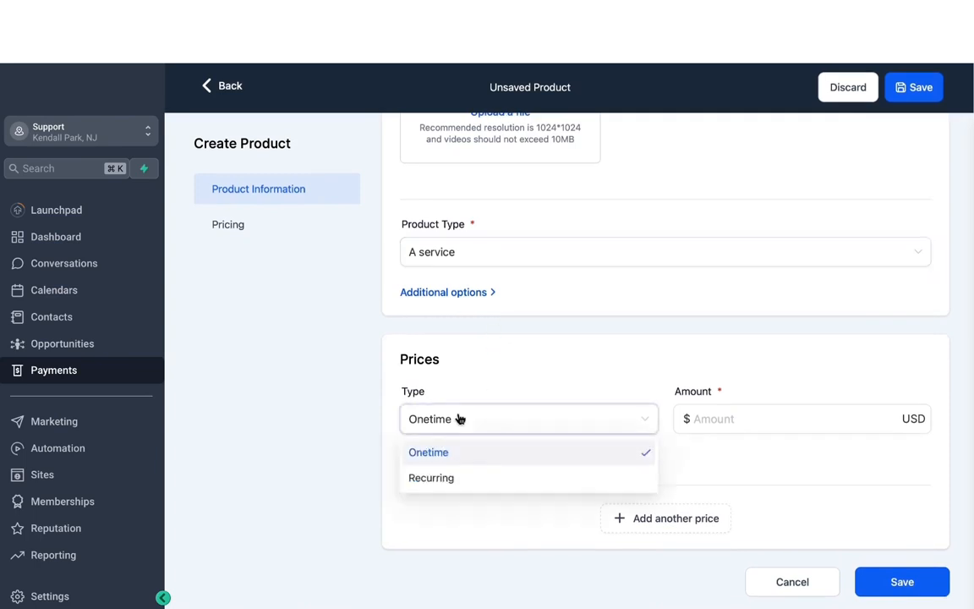
{"action": "left_click", "coordinate": [709, 413]}
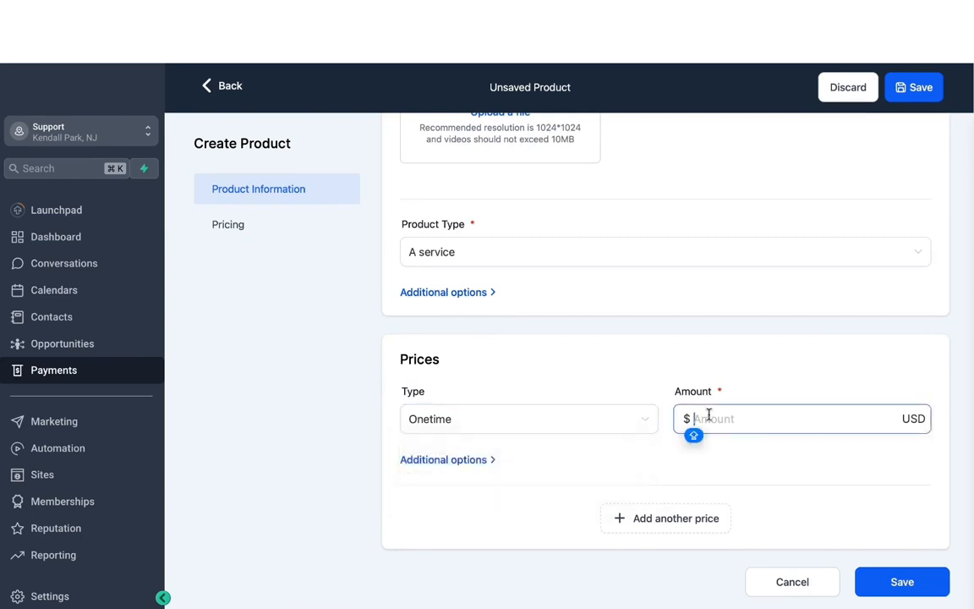
{"action": "type", "text": "100"}
- Change the product's price type to Recurring and set its amount to 1000 USD
{"action": "left_click", "coordinate": [548, 421]}
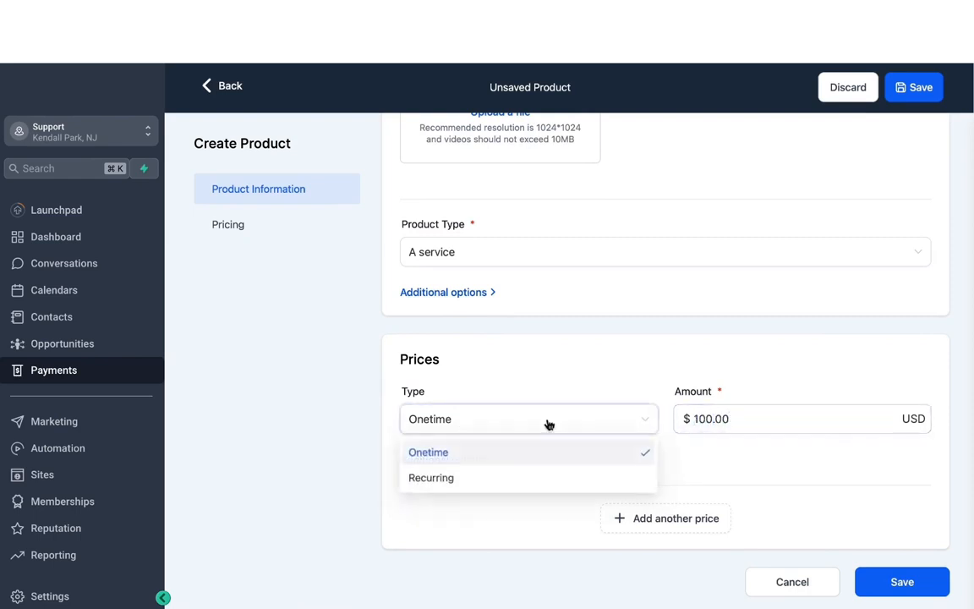
{"action": "left_click", "coordinate": [520, 480]}
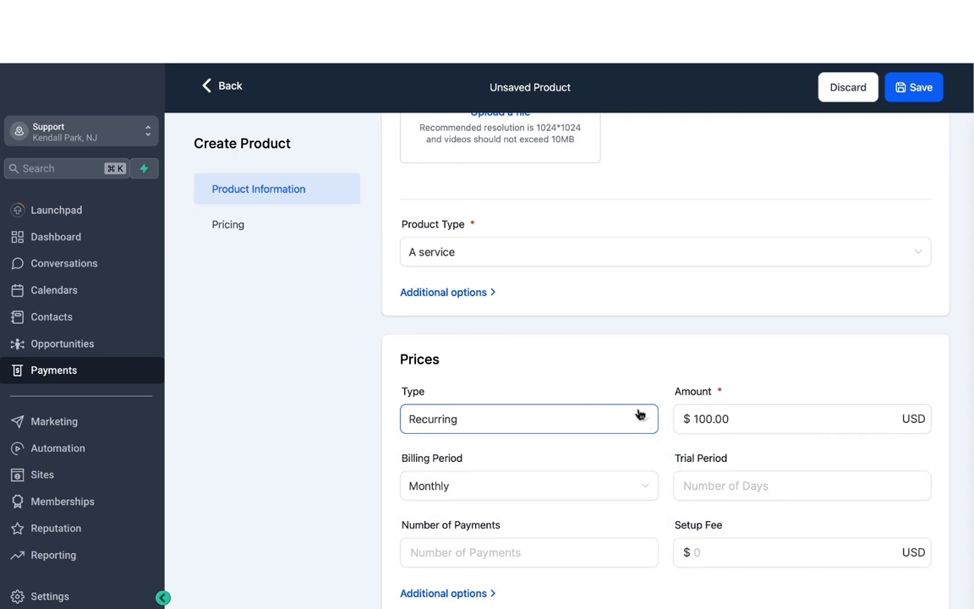
{"action": "left_click", "coordinate": [733, 409]}
{"action": "double_click", "coordinate": [733, 409]}
{"action": "type", "text": "1000"}
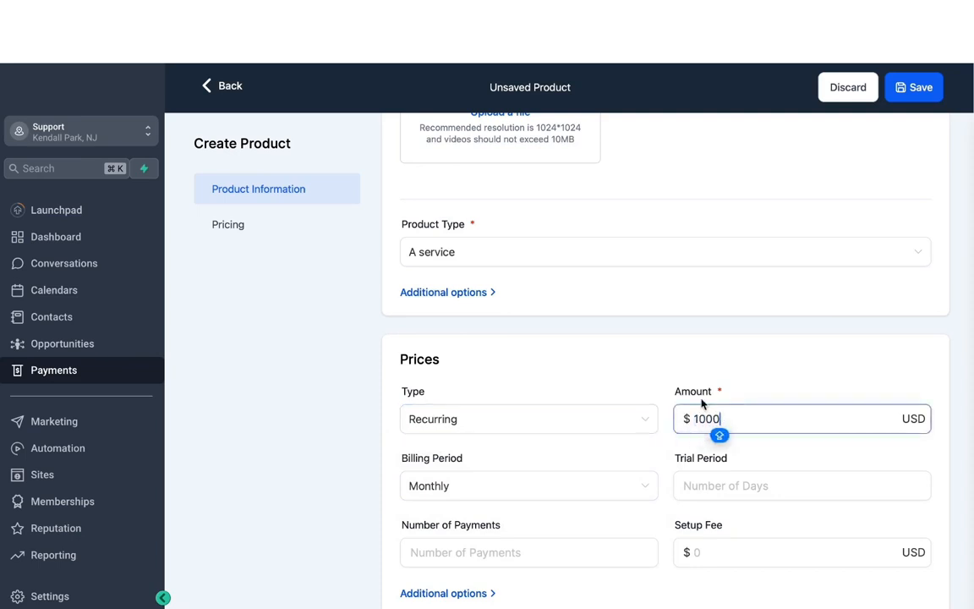
{"action": "left_click", "coordinate": [588, 331]}
{"action": "scroll", "coordinate": [527, 407], "scroll_direction": "down", "scroll_amount": 1}
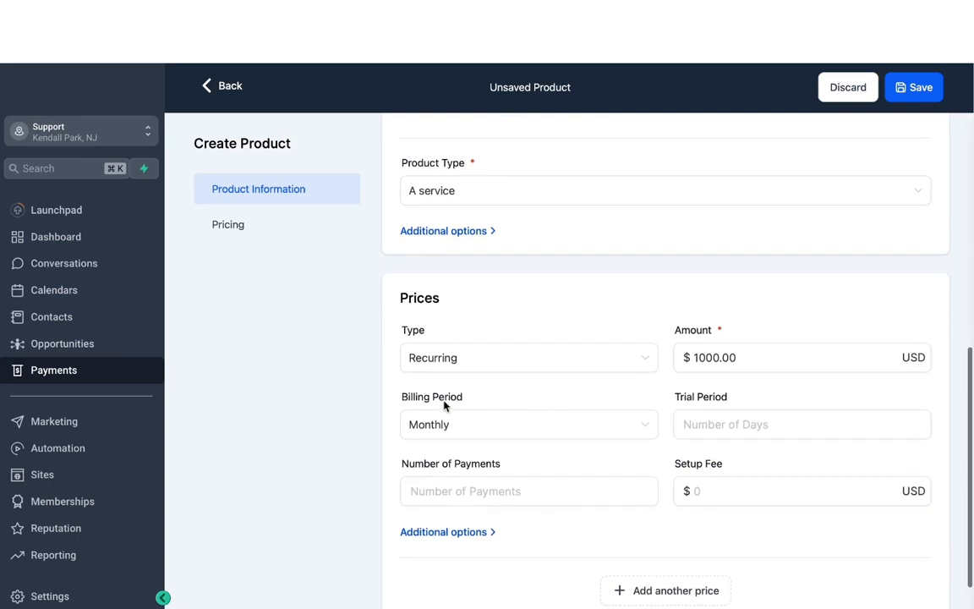
- Give the recurring price a trial period of 10 days and set the number of payments to 6
{"action": "left_click", "coordinate": [687, 424]}
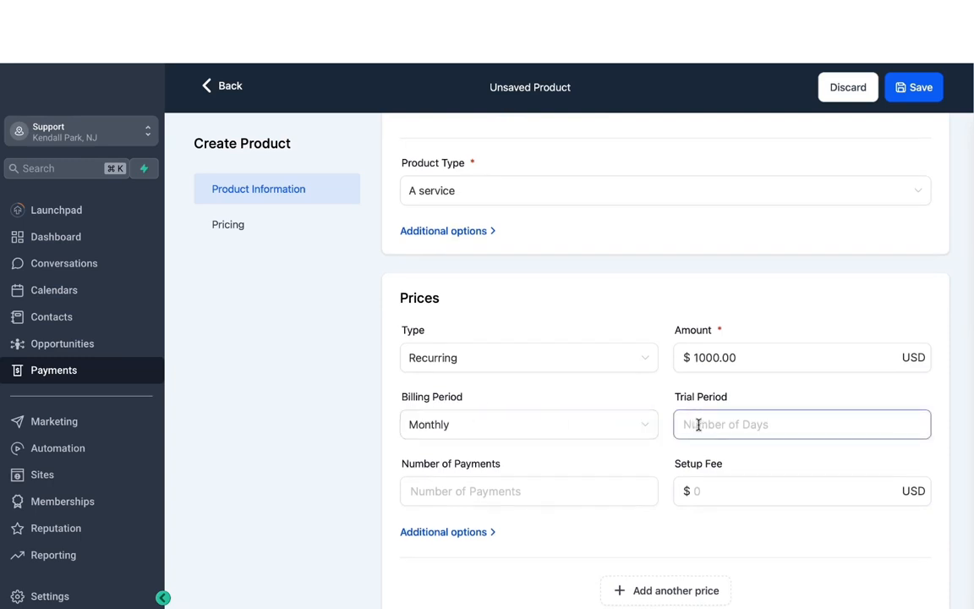
{"action": "type", "text": "10"}
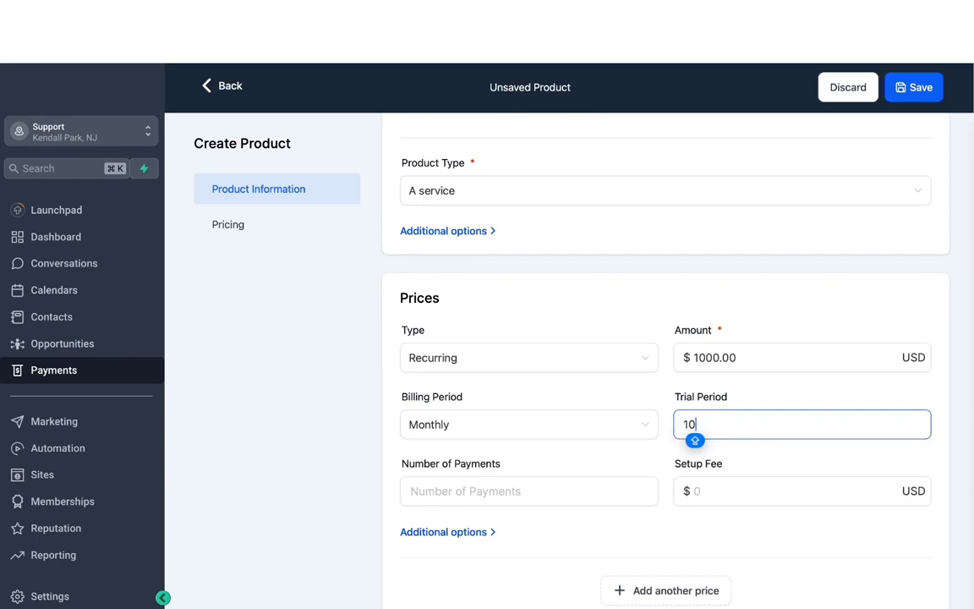
{"action": "left_click", "coordinate": [559, 483]}
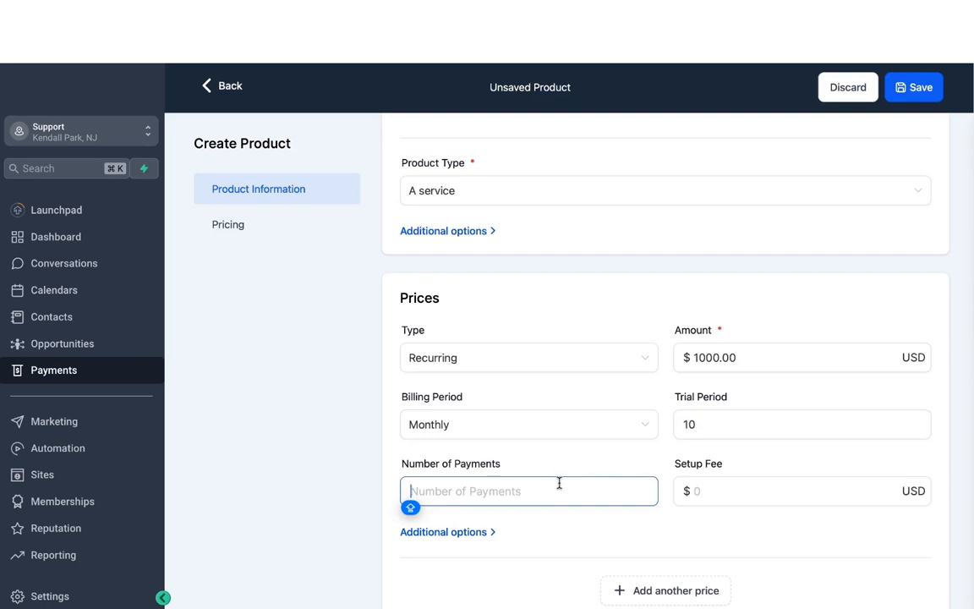
{"action": "type", "text": "6"}
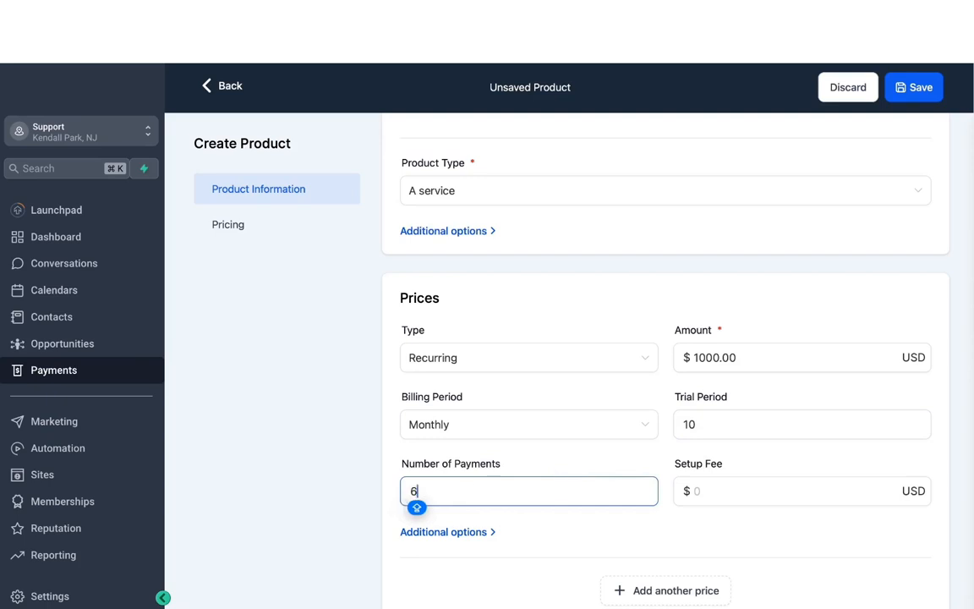
- Add a setup fee of 200 USD to the recurring price, save the product and return to the product list
{"action": "left_click", "coordinate": [519, 466]}
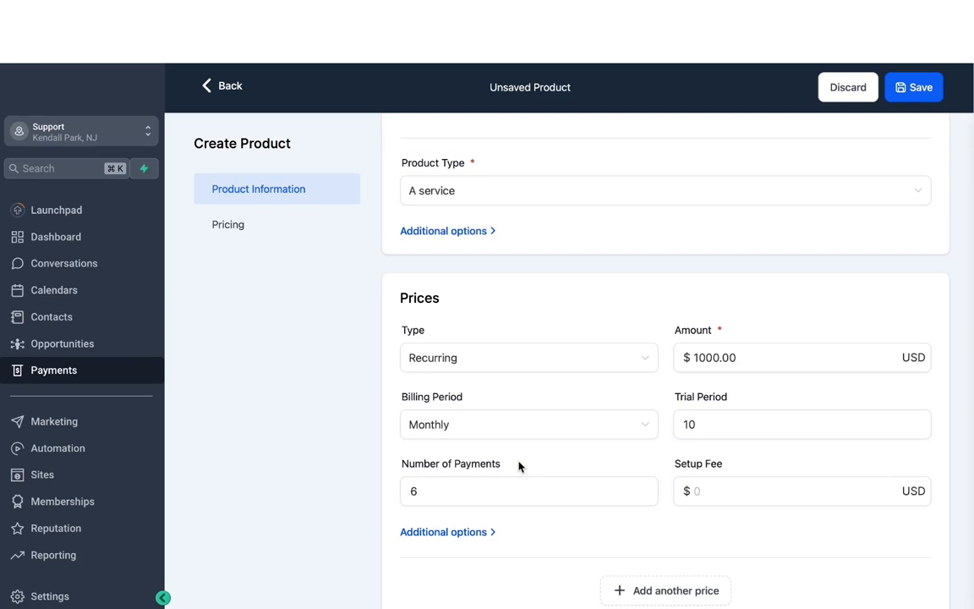
{"action": "left_click", "coordinate": [704, 492]}
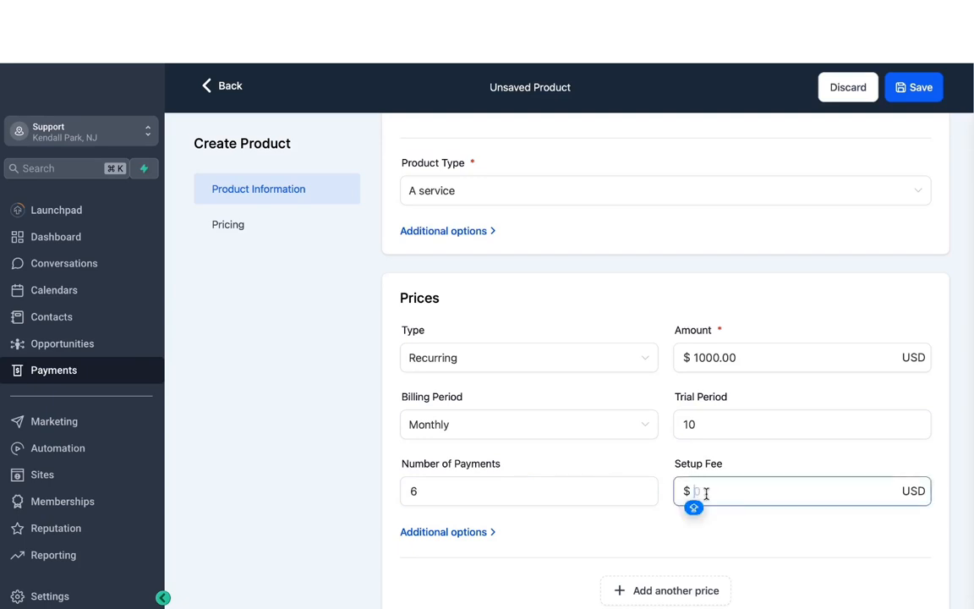
{"action": "type", "text": "200"}
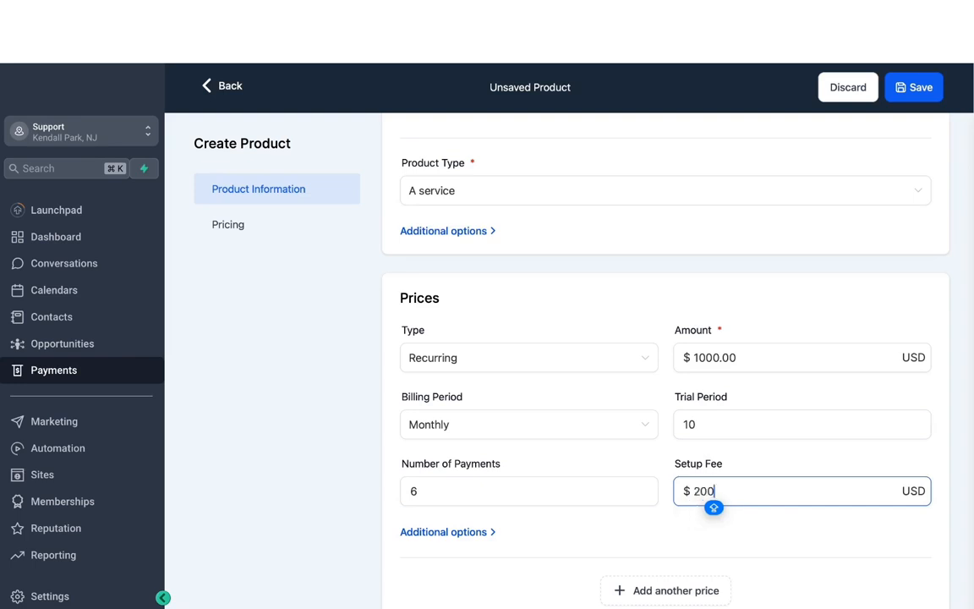
{"action": "scroll", "coordinate": [886, 178], "scroll_direction": "up", "scroll_amount": 5}
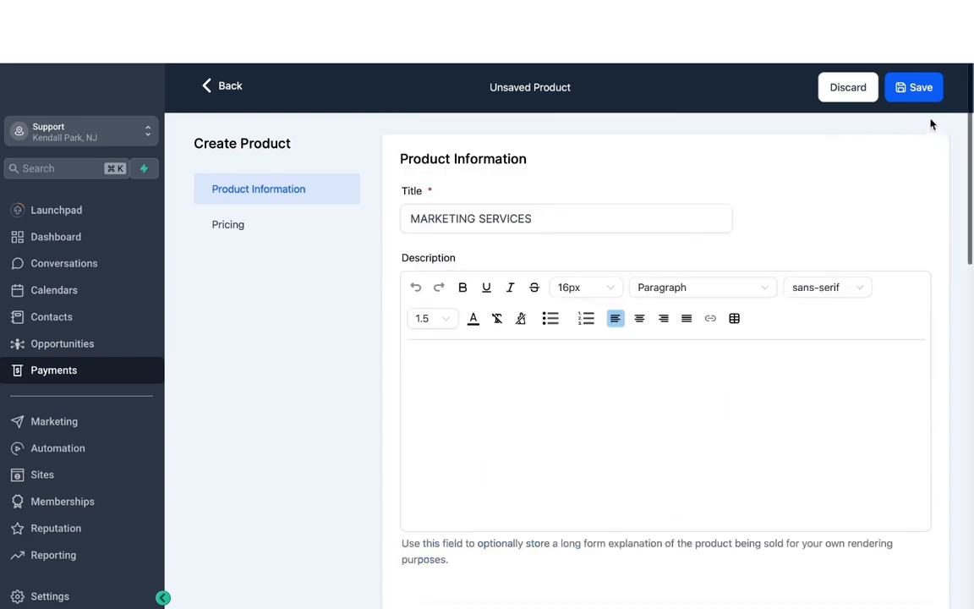
{"action": "left_click", "coordinate": [922, 93]}
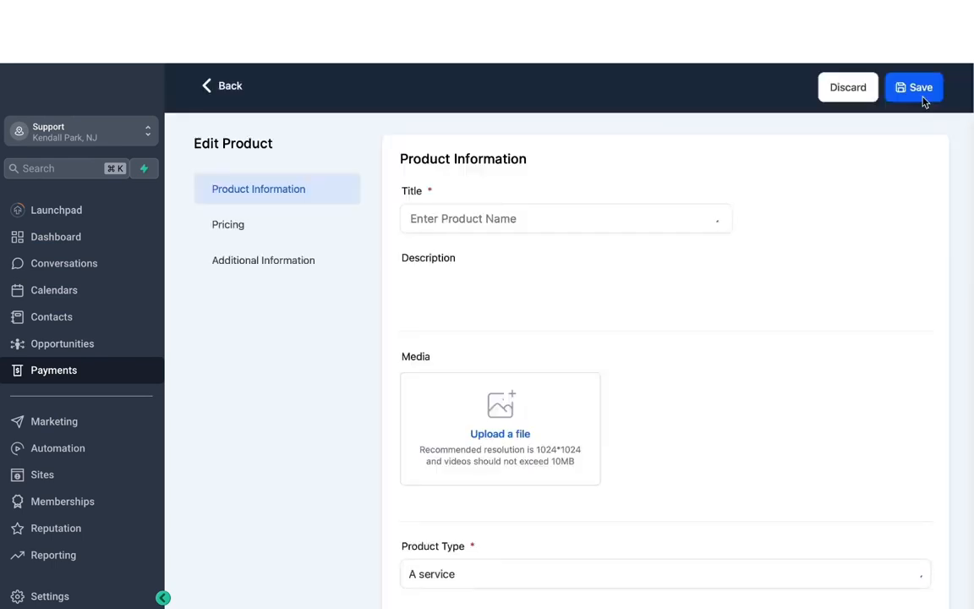
{"action": "left_click", "coordinate": [236, 88]}
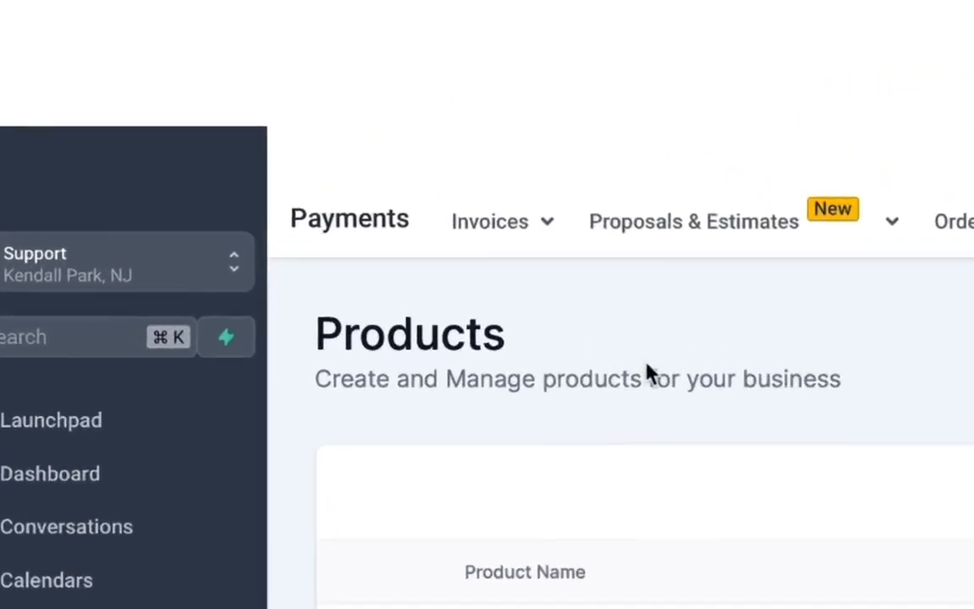
- Open the list of all invoices and view the options for creating a new one
{"action": "left_click", "coordinate": [279, 113]}
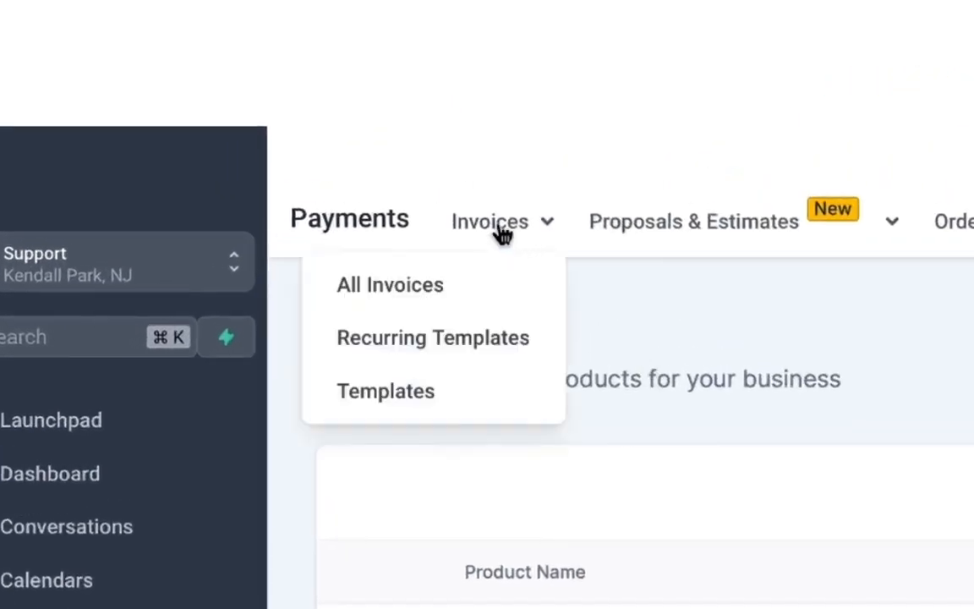
{"action": "left_click", "coordinate": [426, 285]}
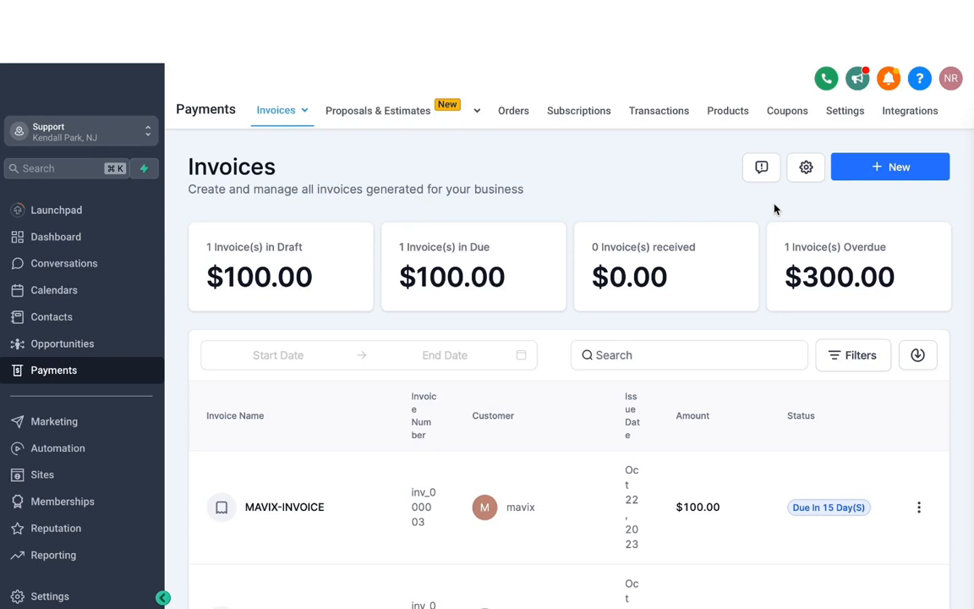
{"action": "left_click", "coordinate": [878, 170]}
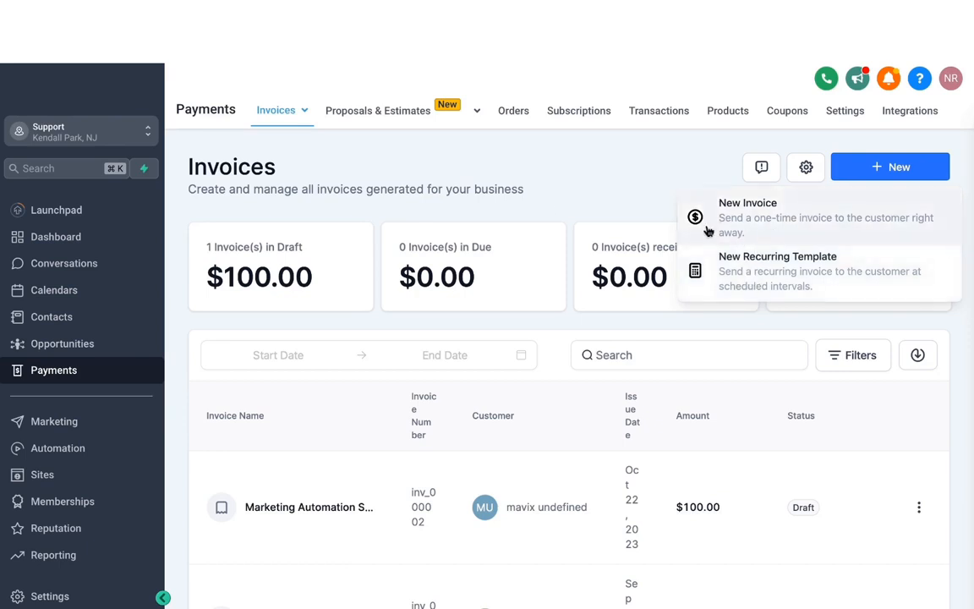
- Open the MARKETING SERVICES invoice template, review its billing details, items and notes, and return to the template list
{"action": "mouse_move", "coordinate": [293, 118]}
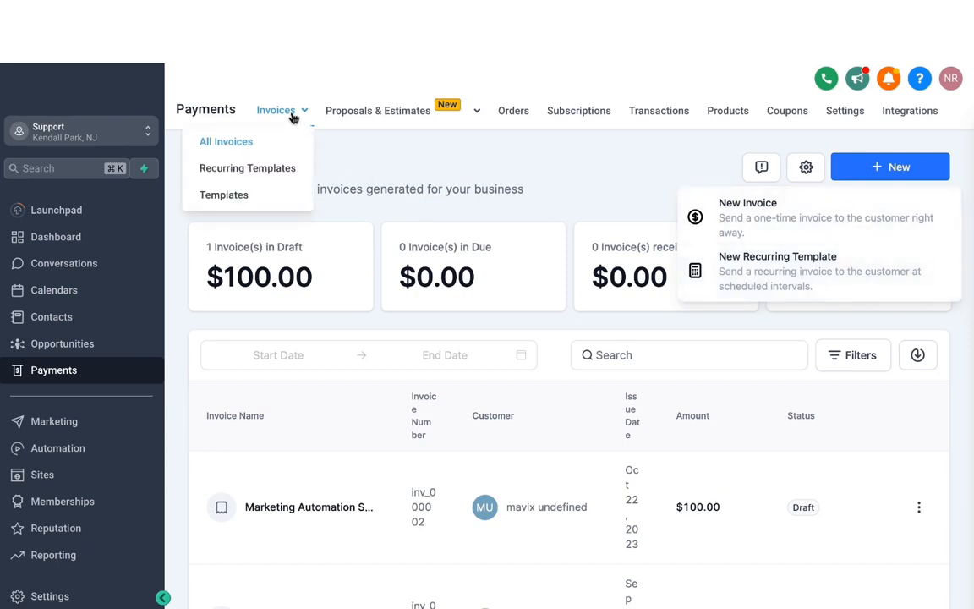
{"action": "left_click", "coordinate": [235, 199]}
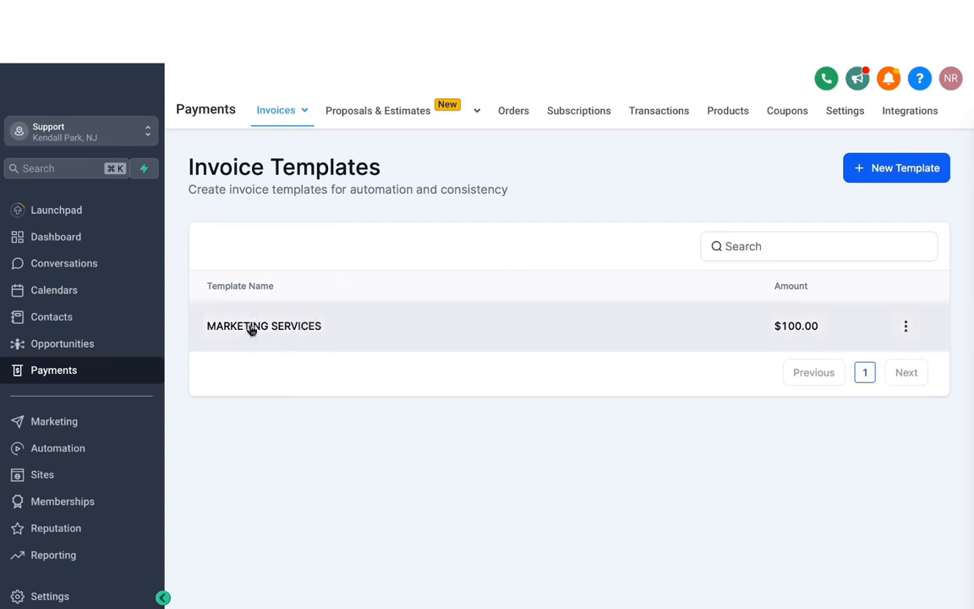
{"action": "left_click", "coordinate": [282, 331]}
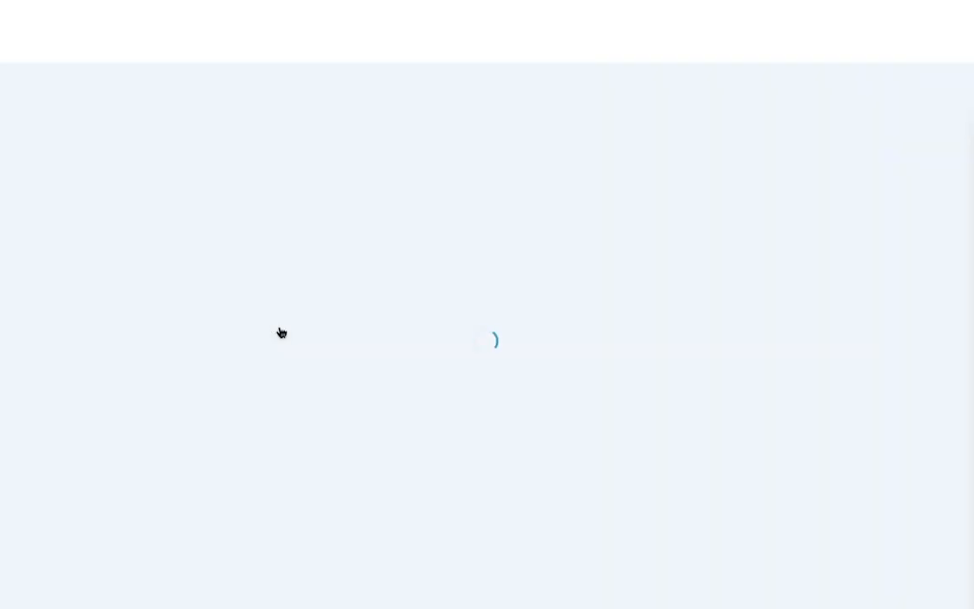
{"action": "scroll", "coordinate": [365, 348], "scroll_direction": "down", "scroll_amount": 2}
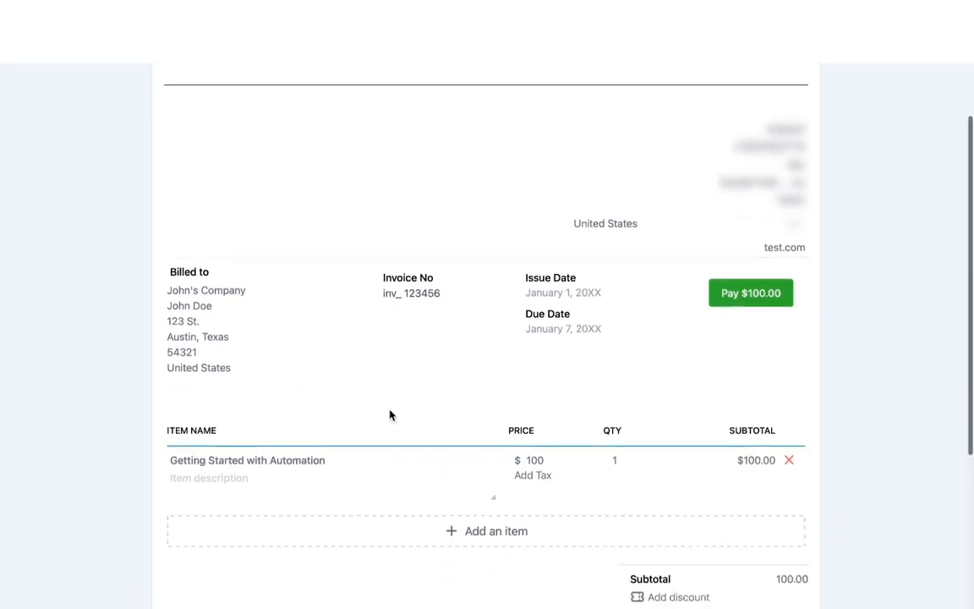
{"action": "scroll", "coordinate": [390, 414], "scroll_direction": "down", "scroll_amount": 2}
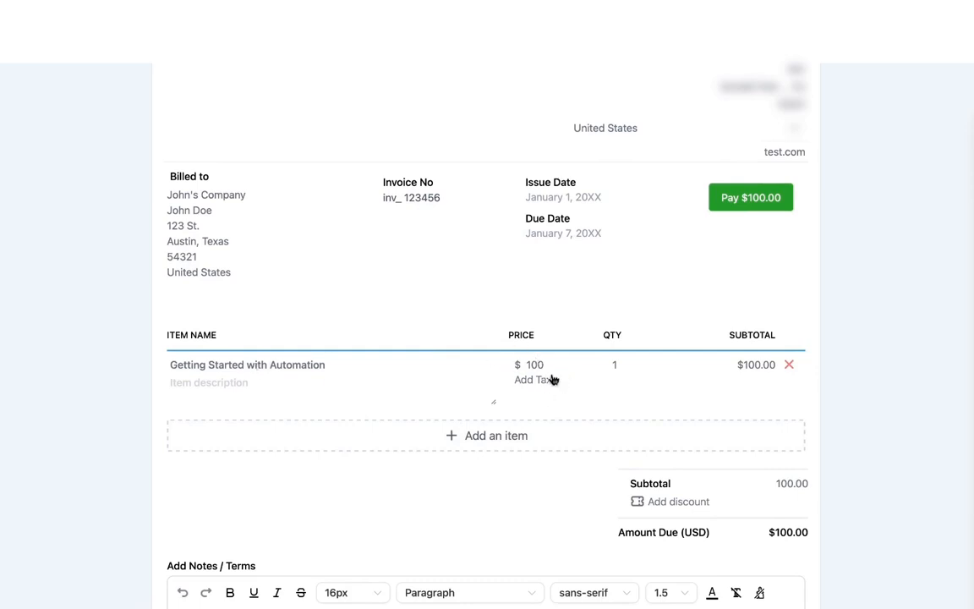
{"action": "scroll", "coordinate": [551, 379], "scroll_direction": "down", "scroll_amount": 4}
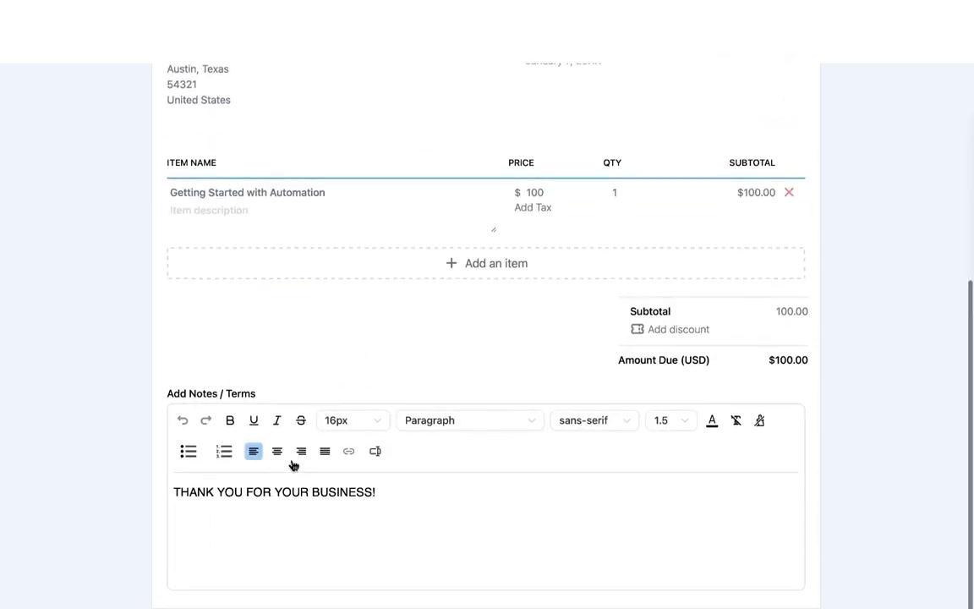
{"action": "scroll", "coordinate": [431, 272], "scroll_direction": "up", "scroll_amount": 8}
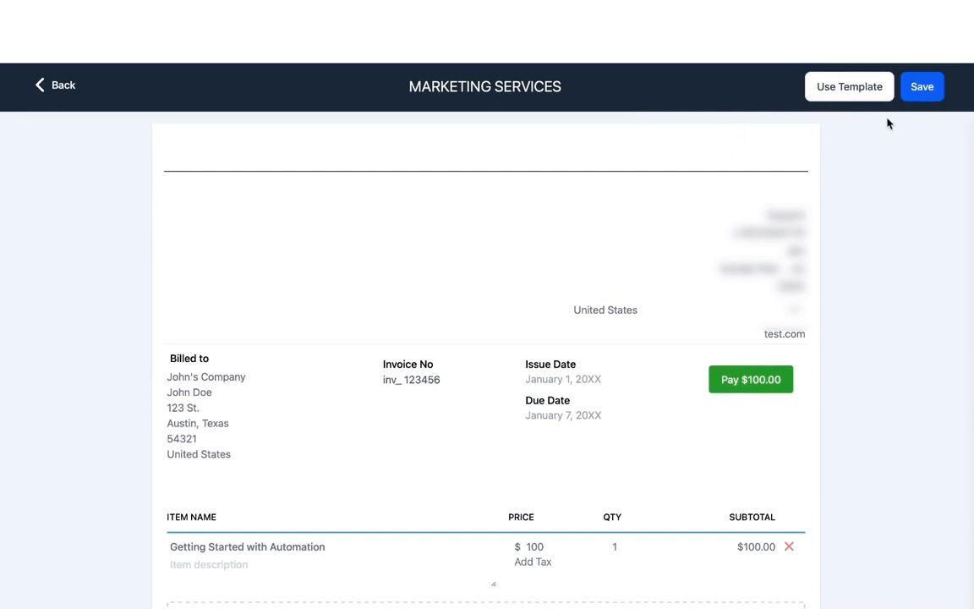
{"action": "left_click", "coordinate": [61, 88]}
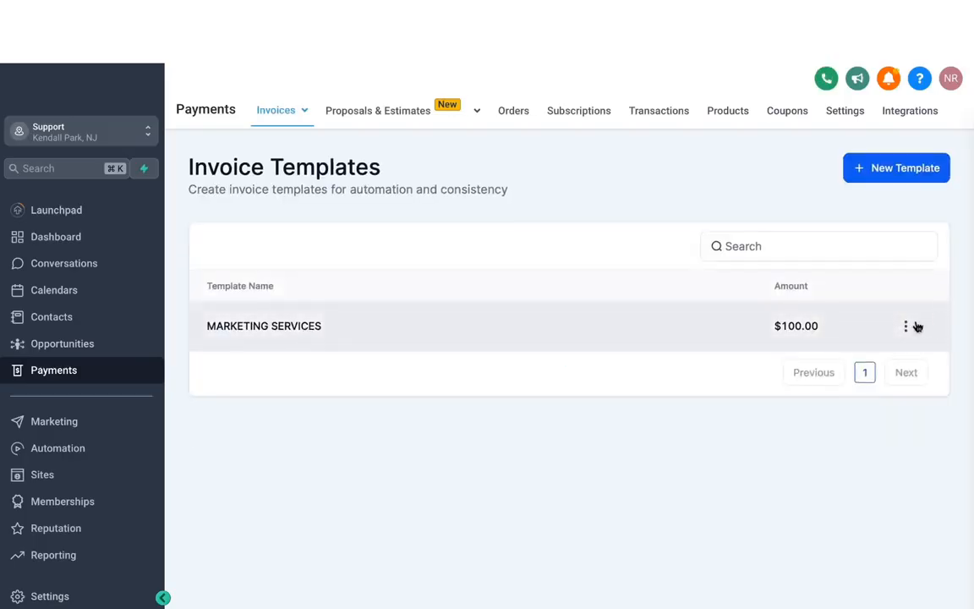
- Create a one-time invoice from the MARKETING SERVICES template and bill it to the existing client Mavix
{"action": "left_click", "coordinate": [906, 327]}
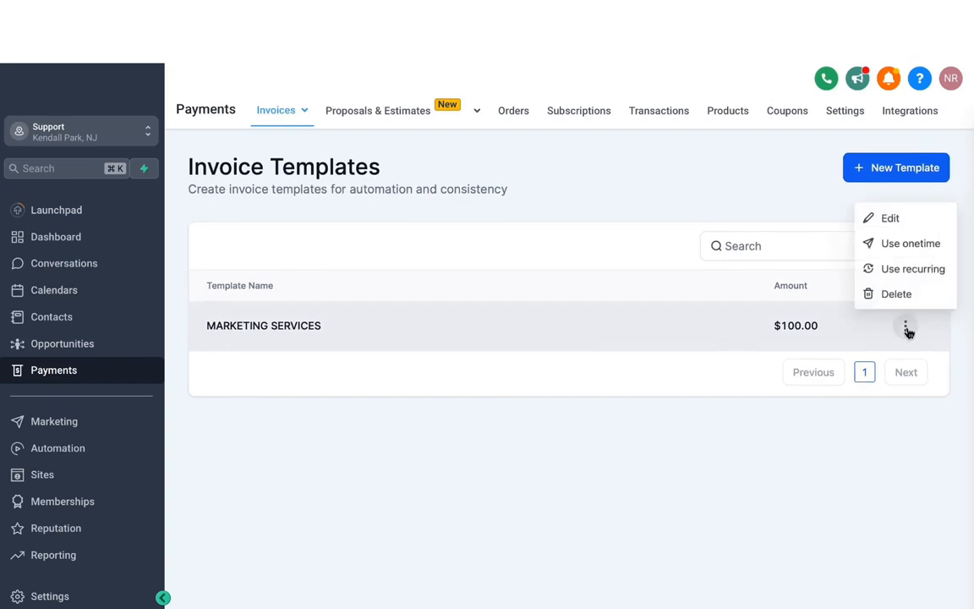
{"action": "left_click", "coordinate": [890, 245]}
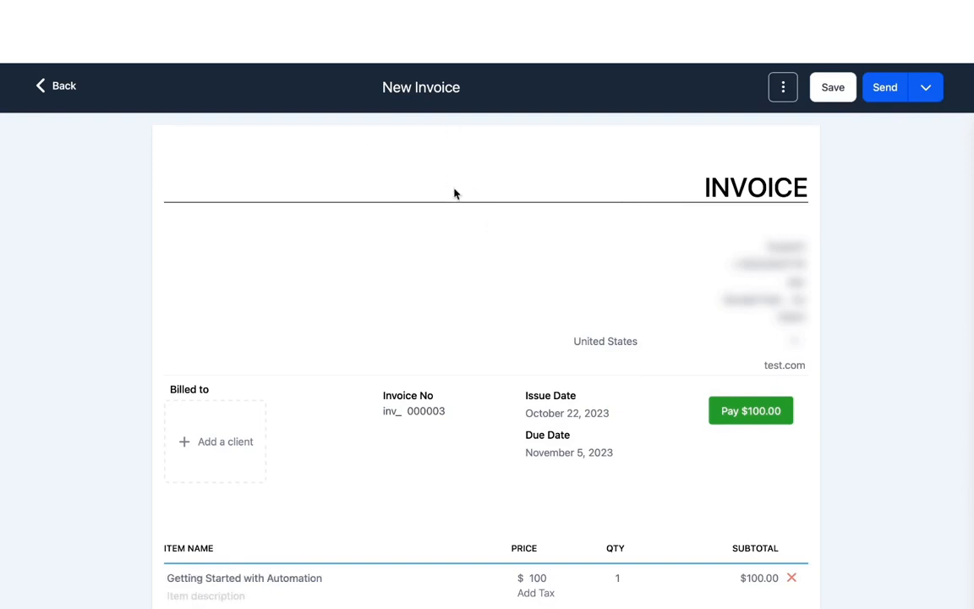
{"action": "scroll", "coordinate": [408, 248], "scroll_direction": "down", "scroll_amount": 1}
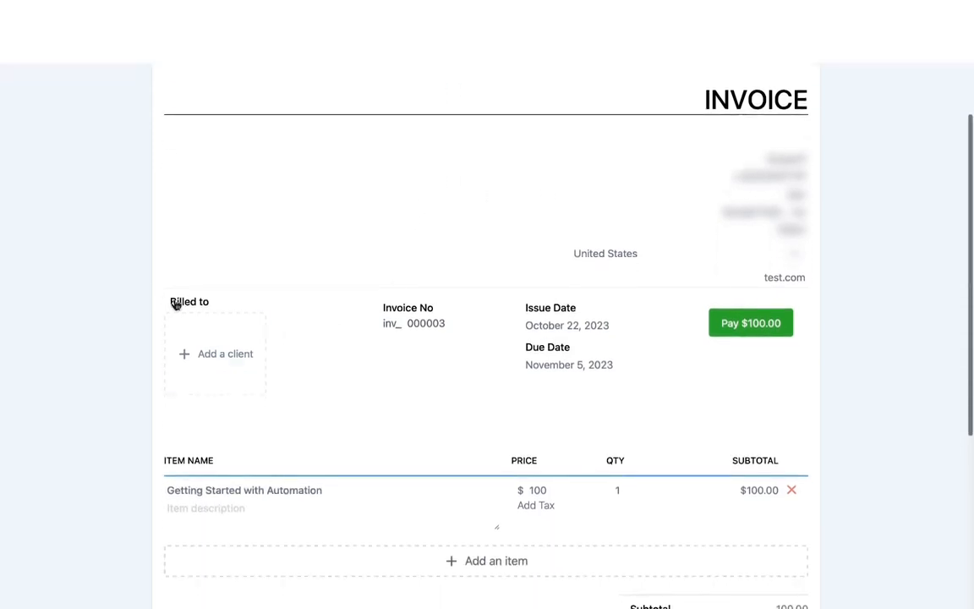
{"action": "left_click", "coordinate": [214, 365]}
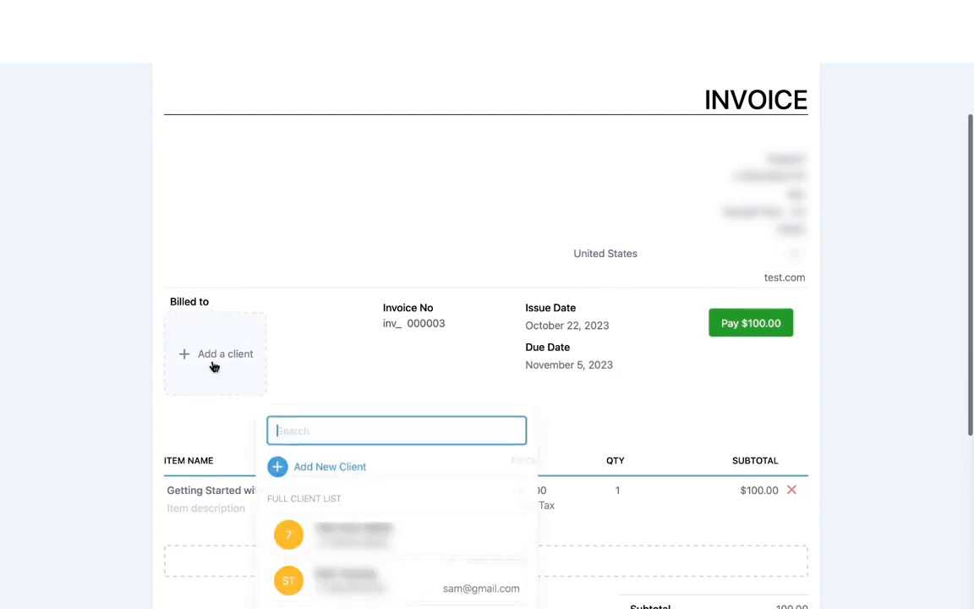
{"action": "type", "text": "MAVIX"}
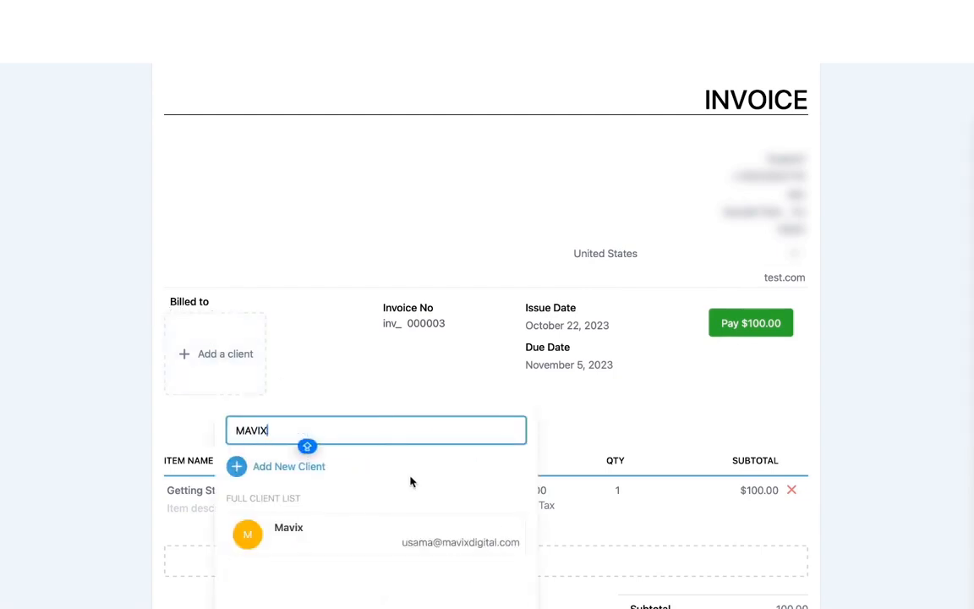
{"action": "left_click", "coordinate": [355, 529]}
{"action": "scroll", "coordinate": [267, 385], "scroll_direction": "down", "scroll_amount": 1}
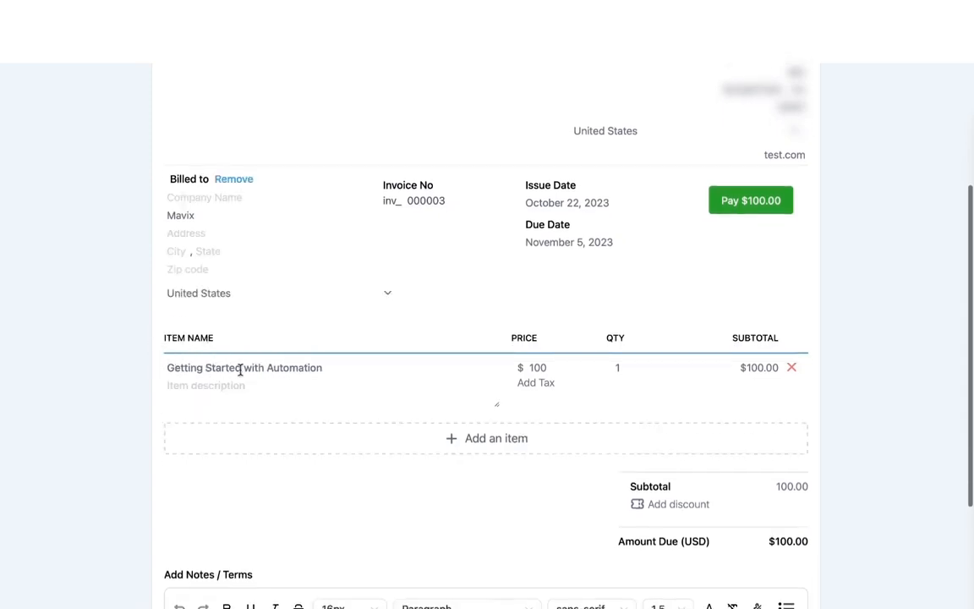
{"action": "left_click", "coordinate": [366, 444]}
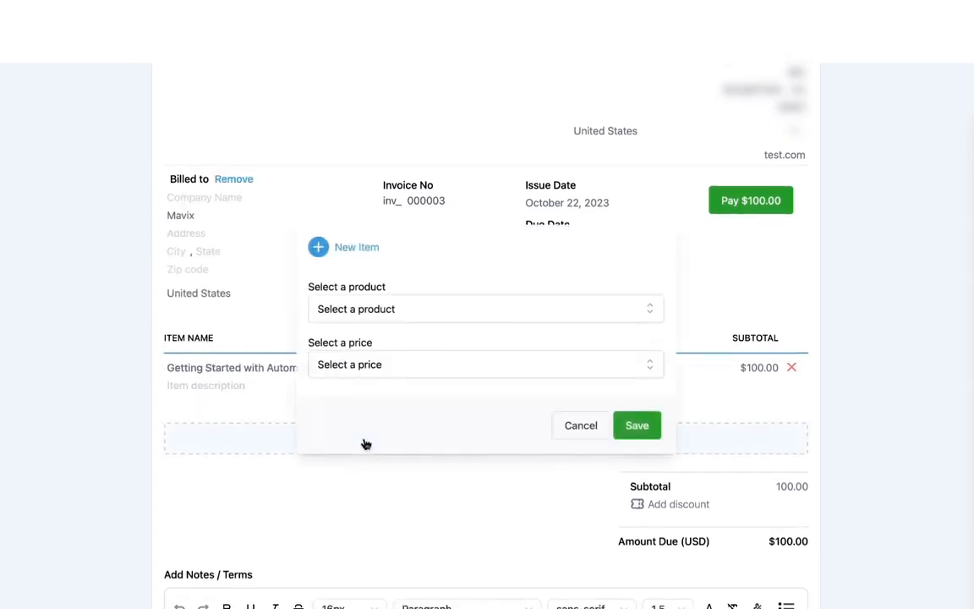
{"action": "left_click", "coordinate": [853, 385]}
- Rename the new invoice as MAVIX-INVOICE
{"action": "scroll", "coordinate": [609, 266], "scroll_direction": "up", "scroll_amount": 3}
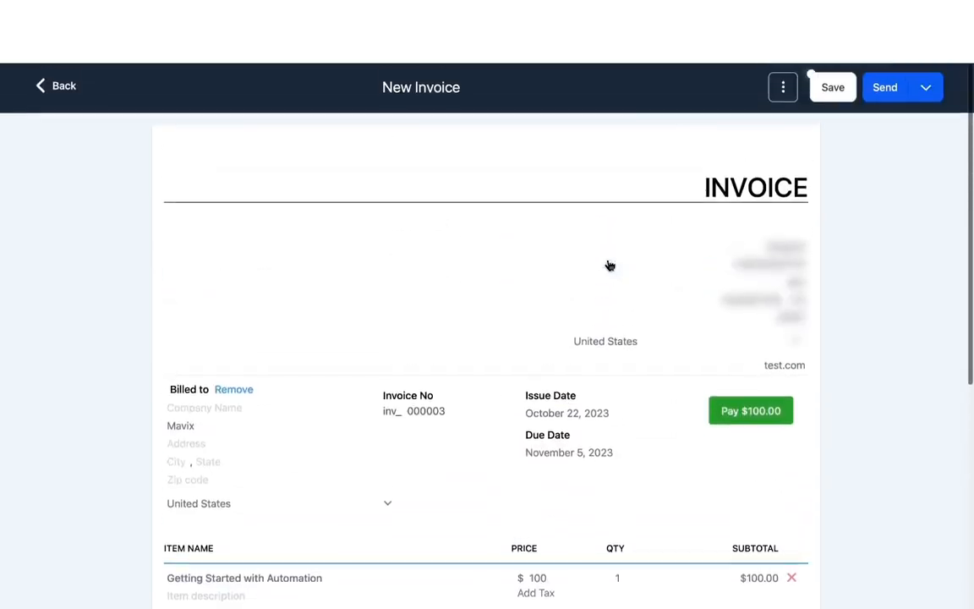
{"action": "left_click", "coordinate": [417, 87]}
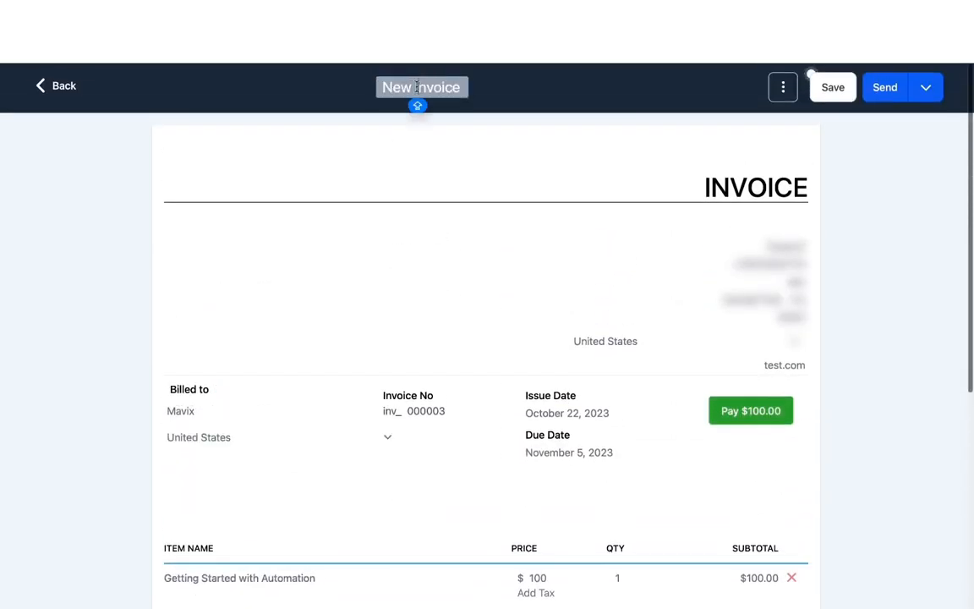
{"action": "triple_click", "coordinate": [417, 87]}
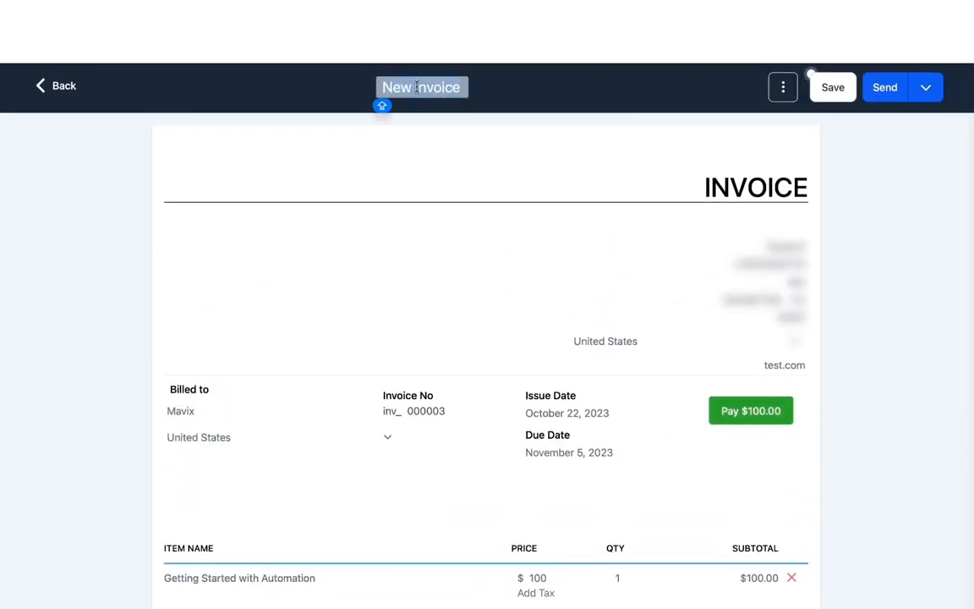
{"action": "type", "text": "MAVIX-INVOI"}
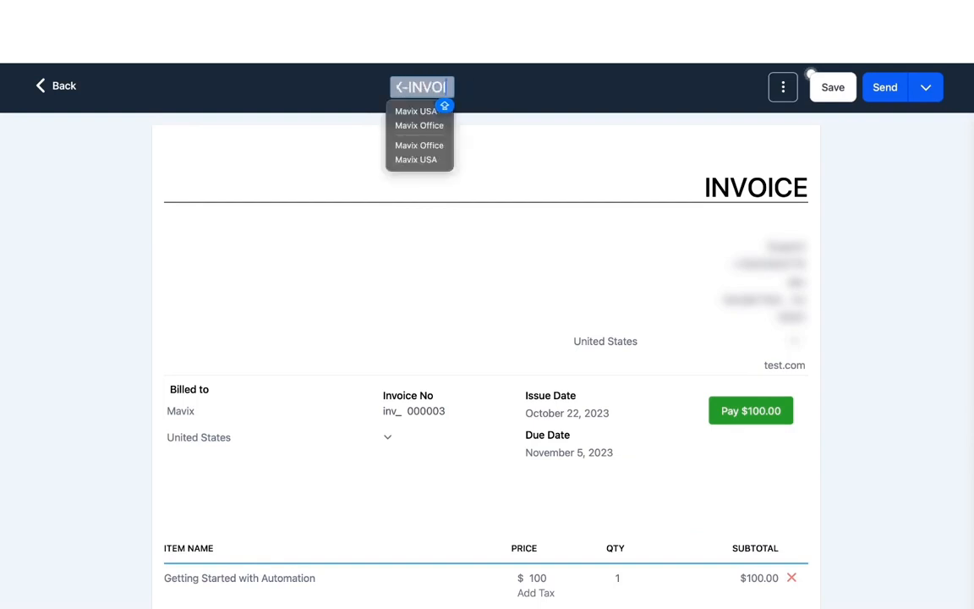
{"action": "type", "text": "CE"}
{"action": "left_click", "coordinate": [580, 174]}
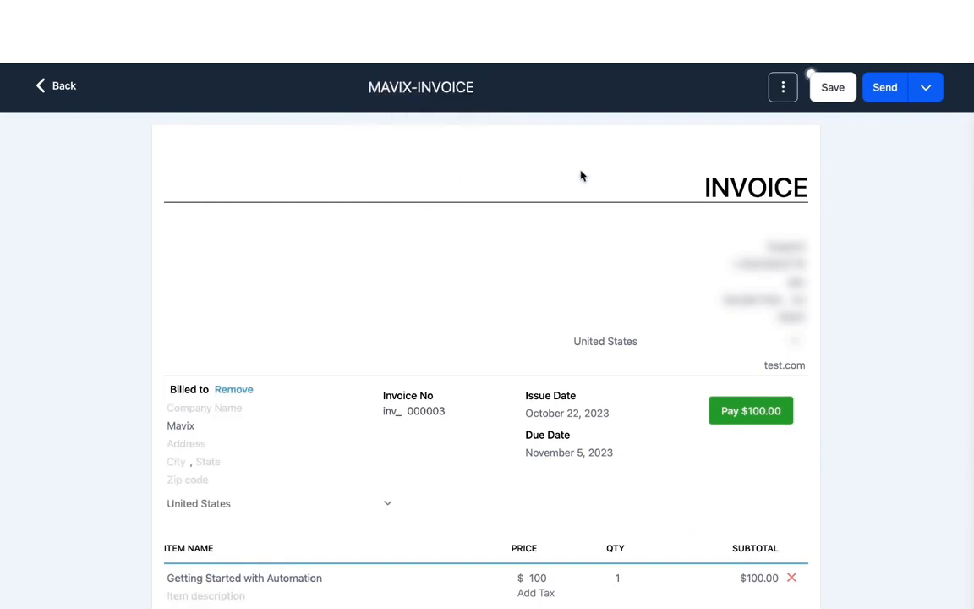
- Send the invoice by Email & Text with the payment mode set to Live, and check its entry in the invoice list
{"action": "left_click", "coordinate": [888, 91]}
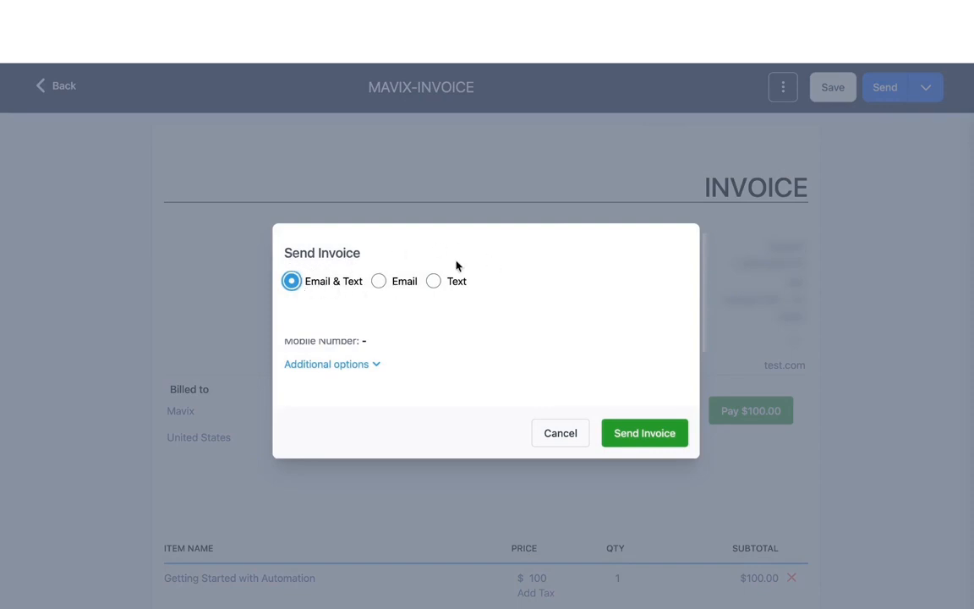
{"action": "left_click", "coordinate": [378, 364]}
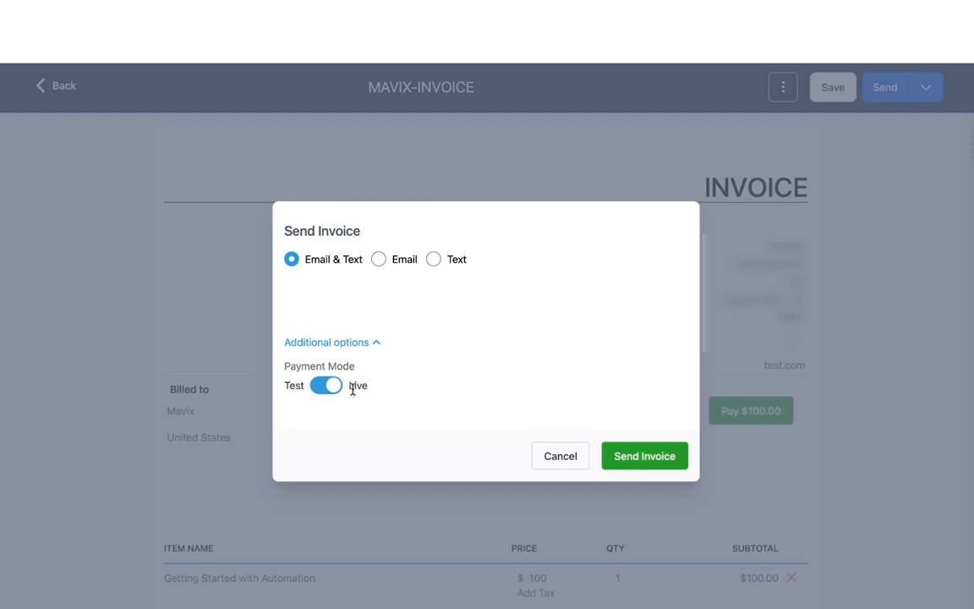
{"action": "left_click", "coordinate": [322, 392]}
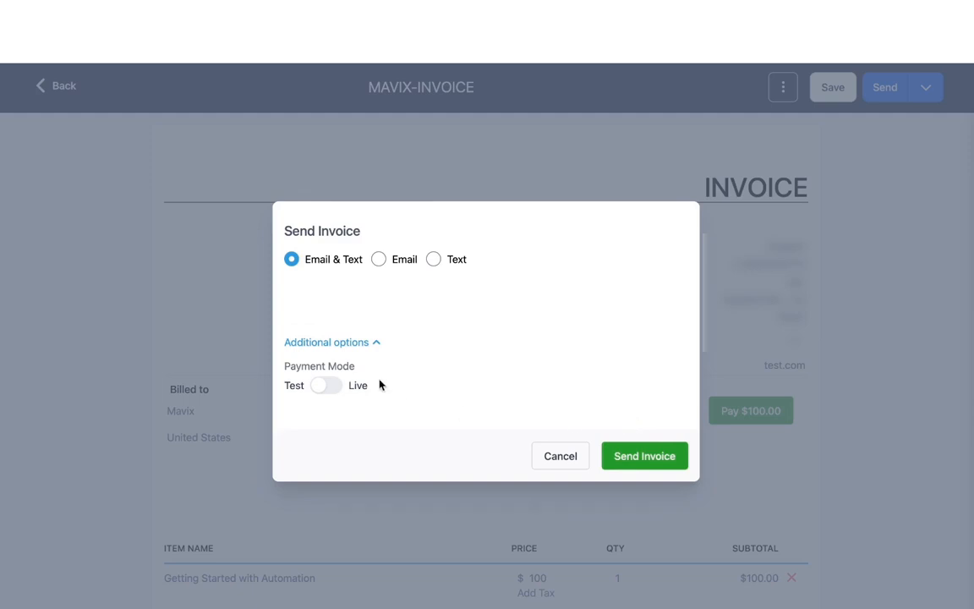
{"action": "left_click", "coordinate": [336, 390]}
{"action": "left_click", "coordinate": [646, 462]}
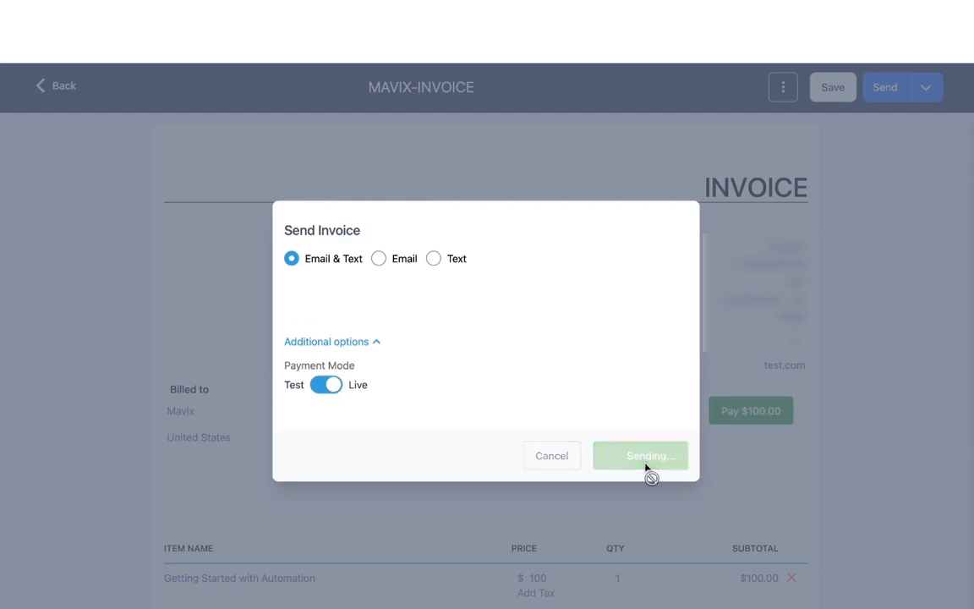
{"action": "scroll", "coordinate": [474, 313], "scroll_direction": "down", "scroll_amount": 3}
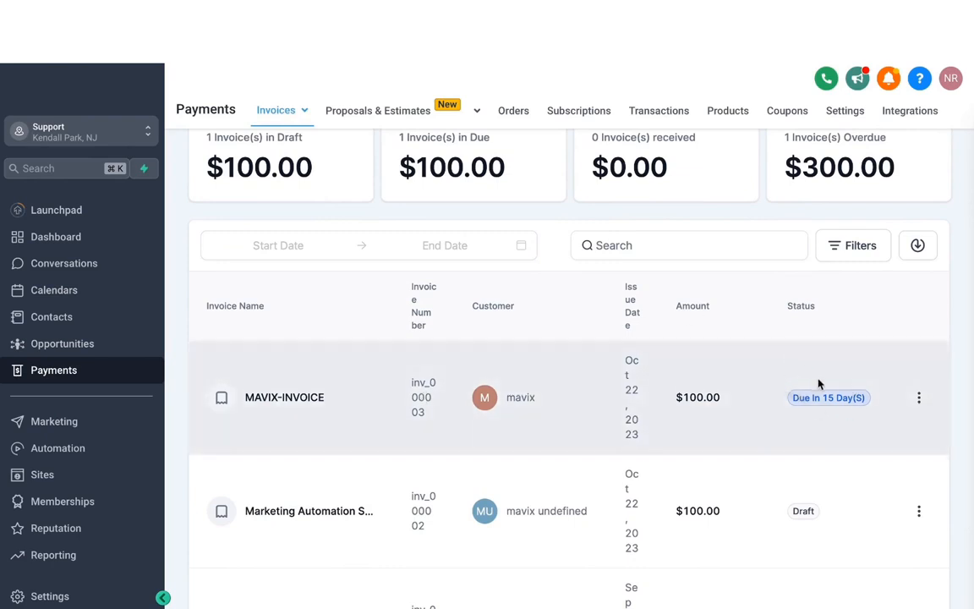
{"action": "scroll", "coordinate": [820, 383], "scroll_direction": "up", "scroll_amount": 2}
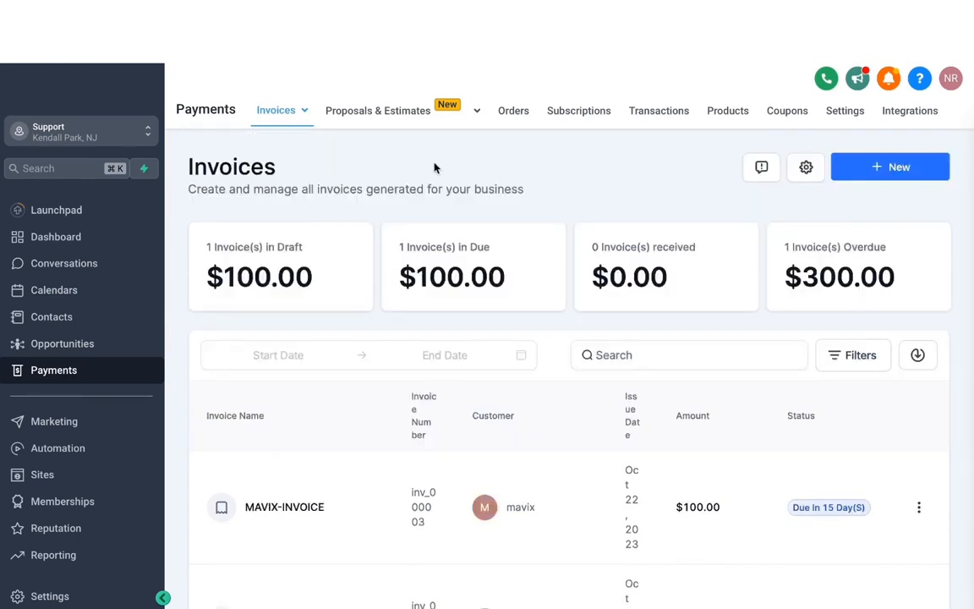
- Create a new blank template under Proposals & Estimates templates
{"action": "mouse_move", "coordinate": [362, 112]}
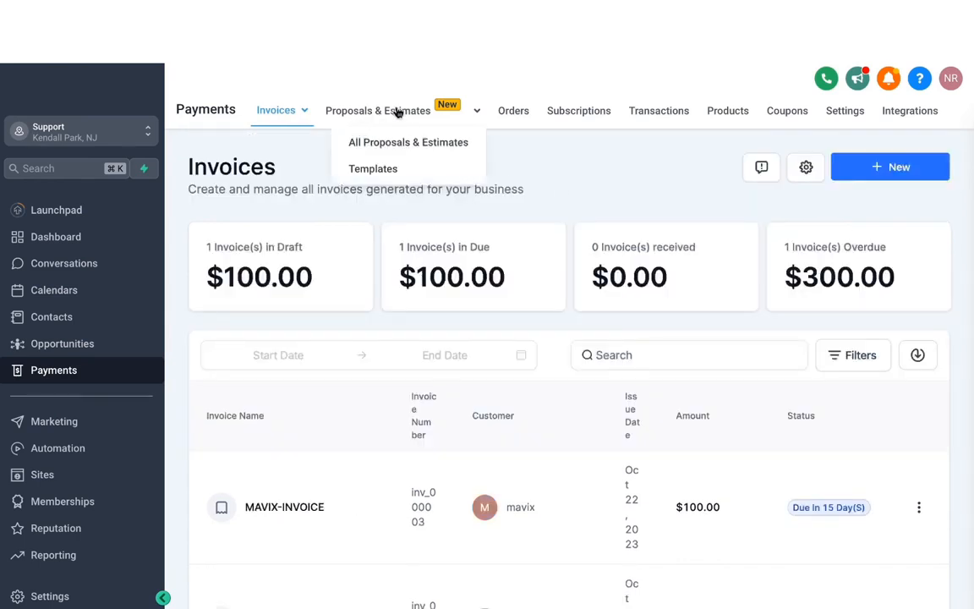
{"action": "left_click", "coordinate": [375, 170]}
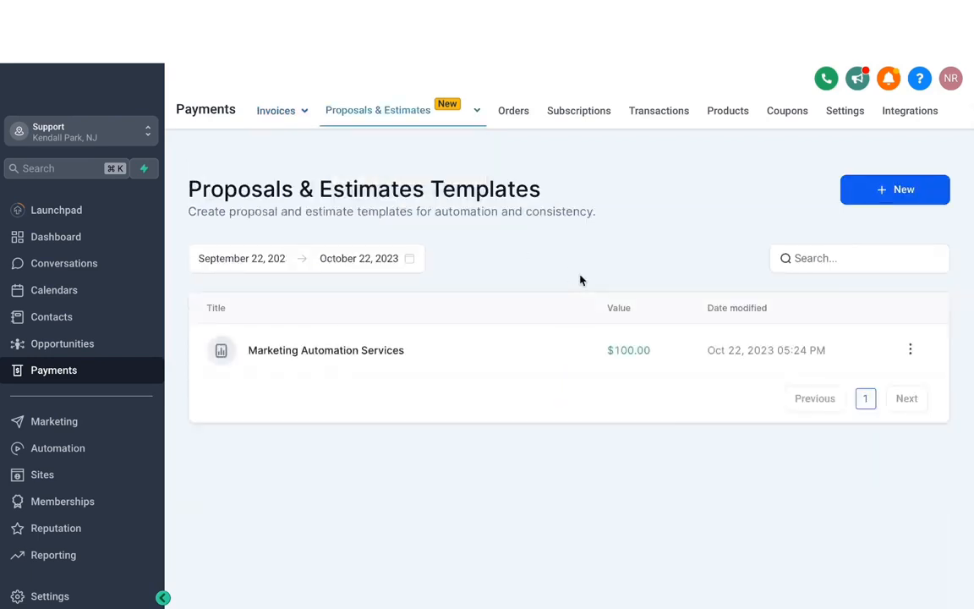
{"action": "left_click", "coordinate": [868, 200]}
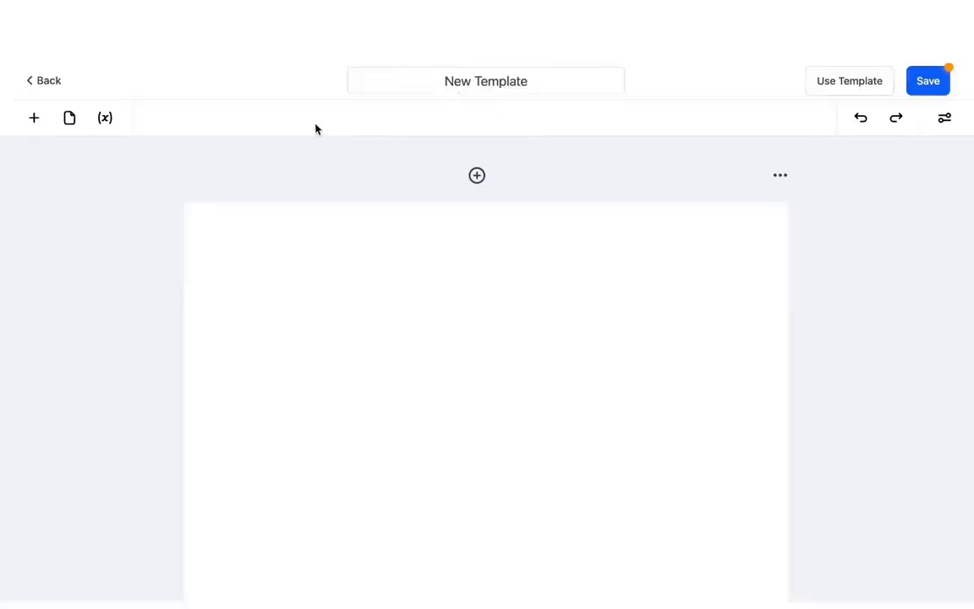
- Add an image element at the top of the template page, using the GQ logo file from the media library
{"action": "left_click", "coordinate": [38, 120]}
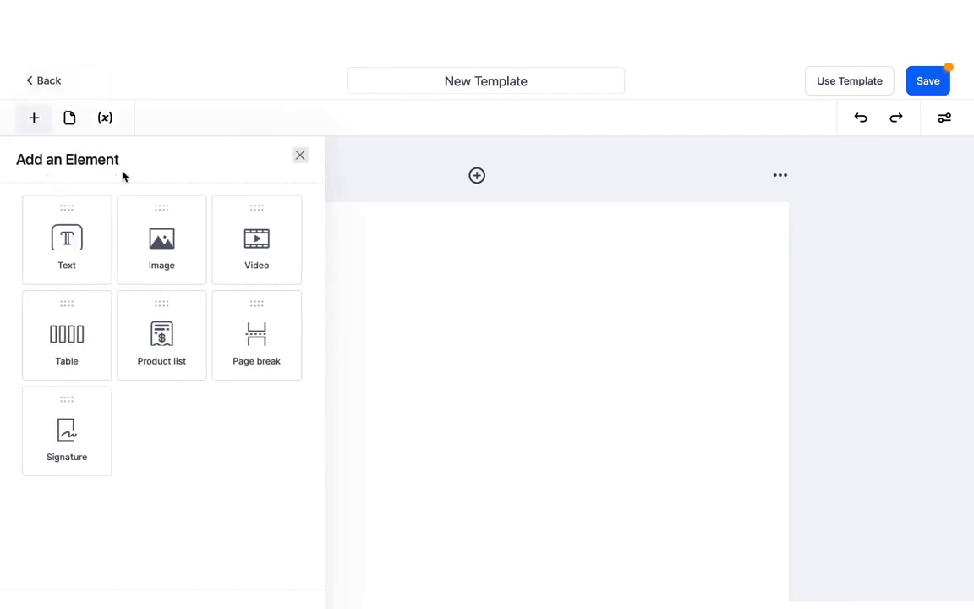
{"action": "left_click_drag", "start_coordinate": [172, 246], "coordinate": [491, 253]}
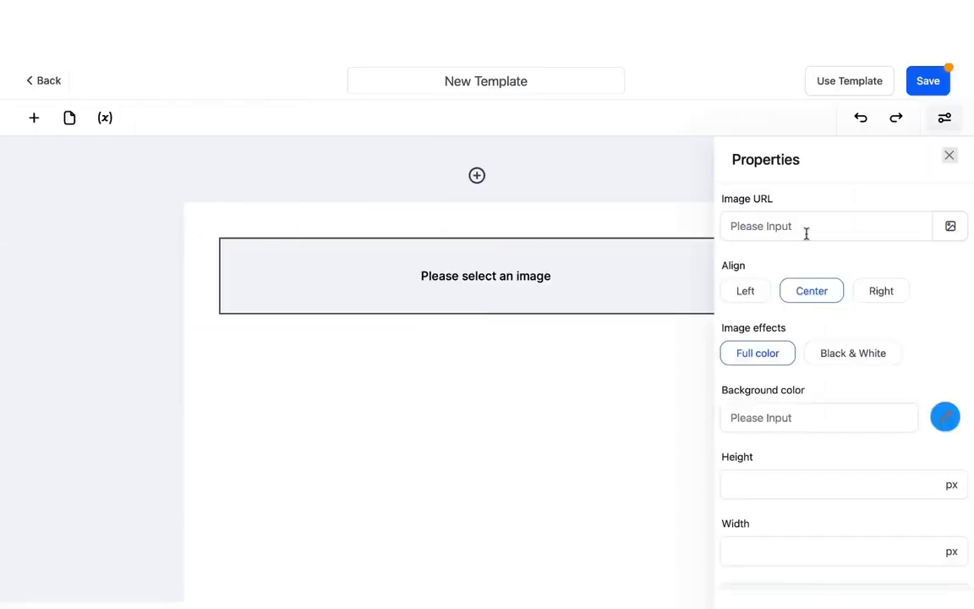
{"action": "left_click", "coordinate": [950, 227]}
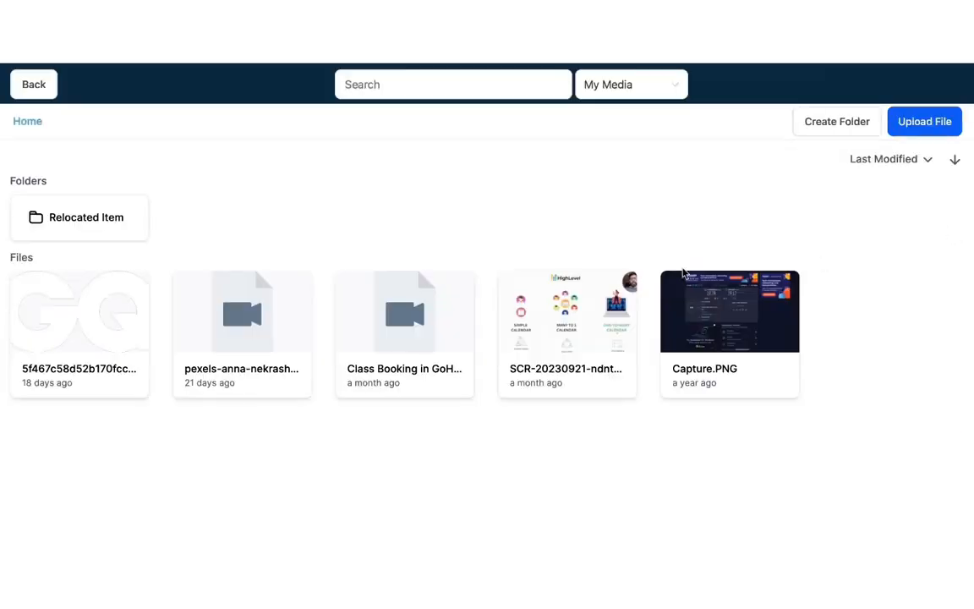
{"action": "double_click", "coordinate": [91, 307]}
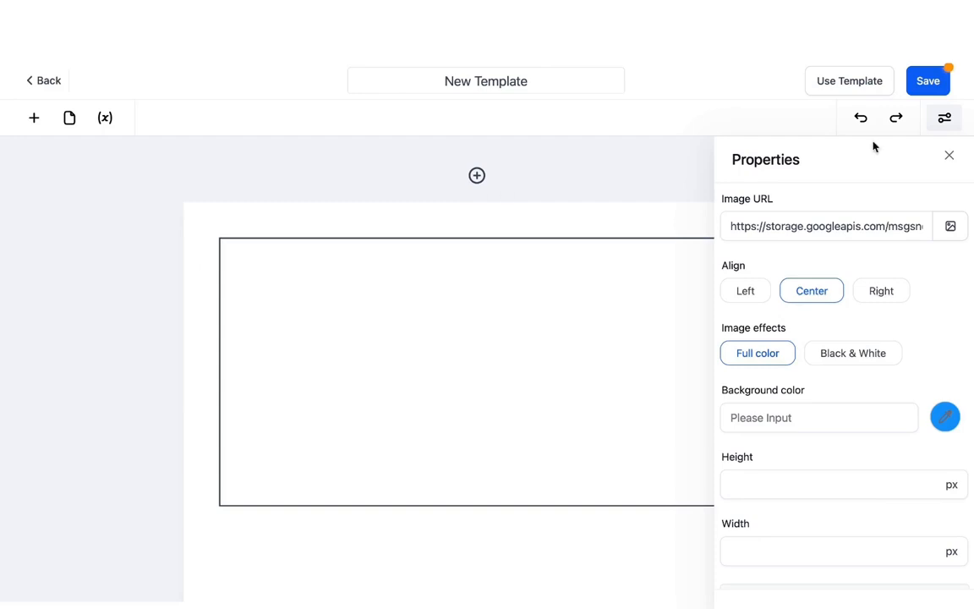
{"action": "left_click", "coordinate": [950, 154]}
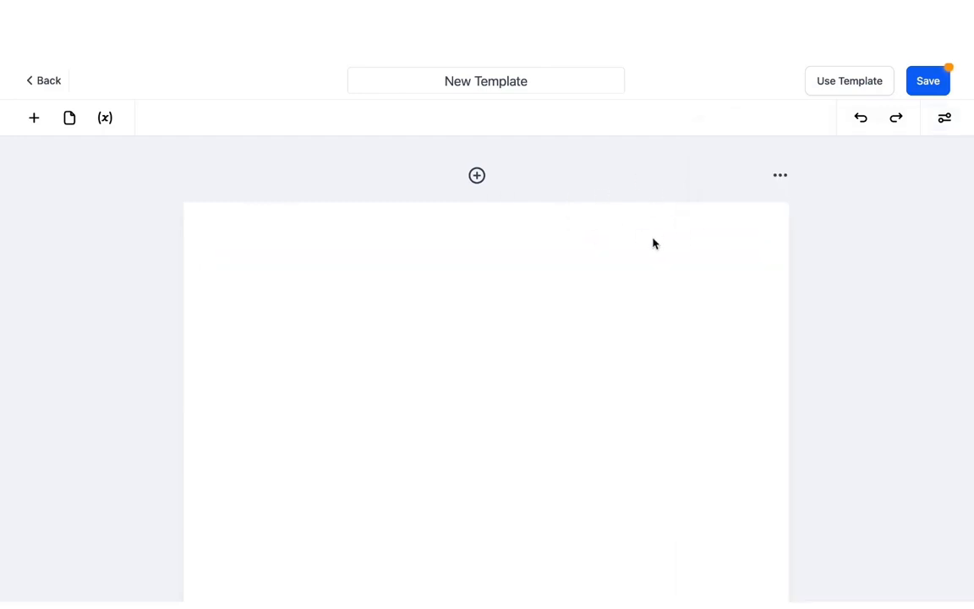
- Change the template's page background color to dark grey #333333
{"action": "left_click", "coordinate": [785, 177]}
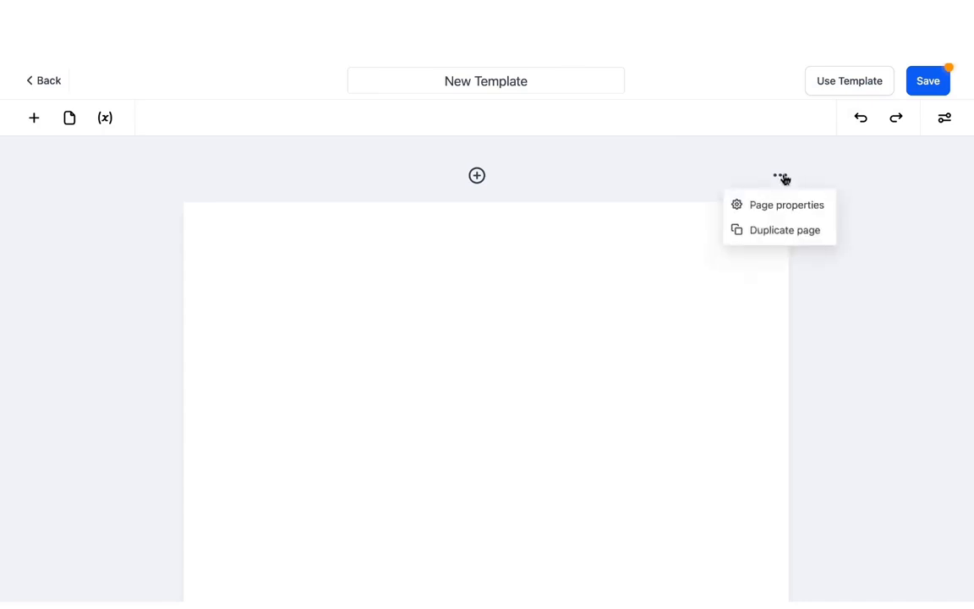
{"action": "left_click", "coordinate": [770, 208]}
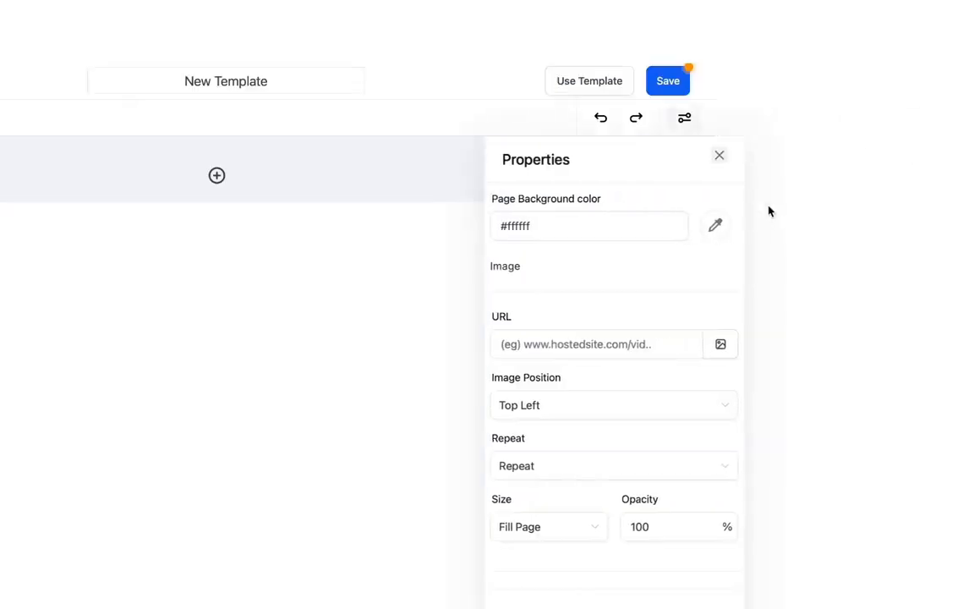
{"action": "left_click", "coordinate": [947, 226]}
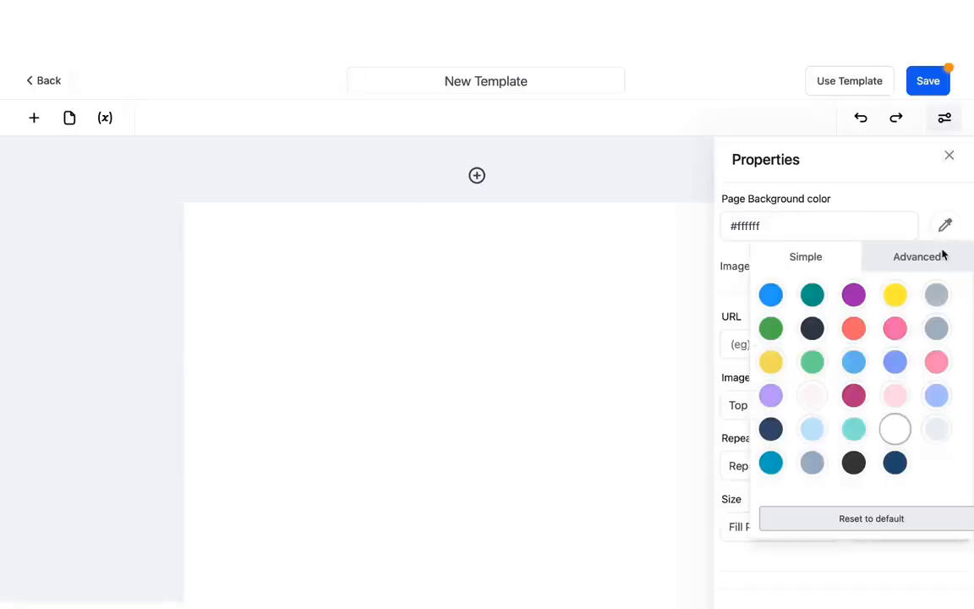
{"action": "left_click", "coordinate": [816, 463]}
{"action": "left_click", "coordinate": [853, 463]}
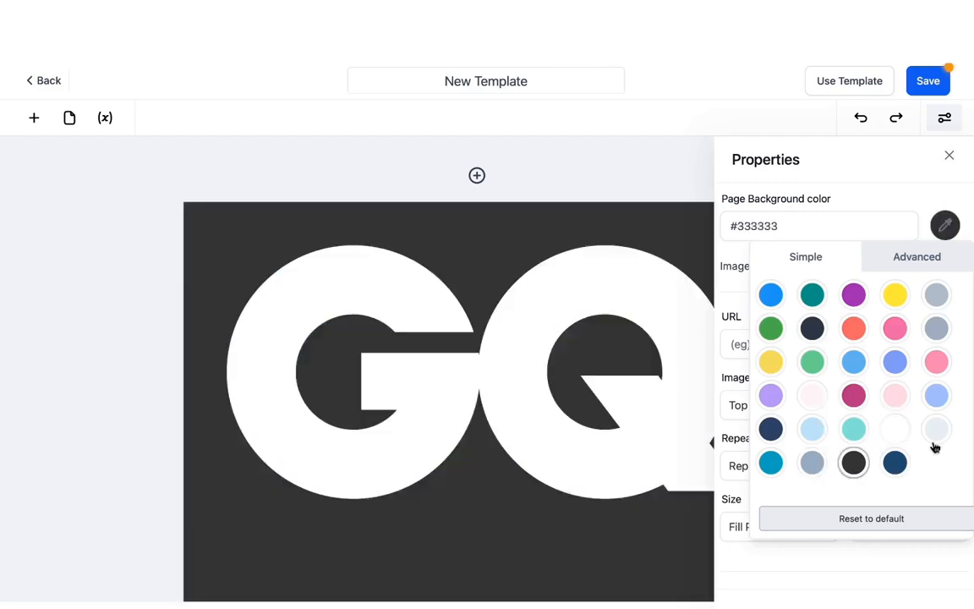
{"action": "left_click", "coordinate": [925, 176]}
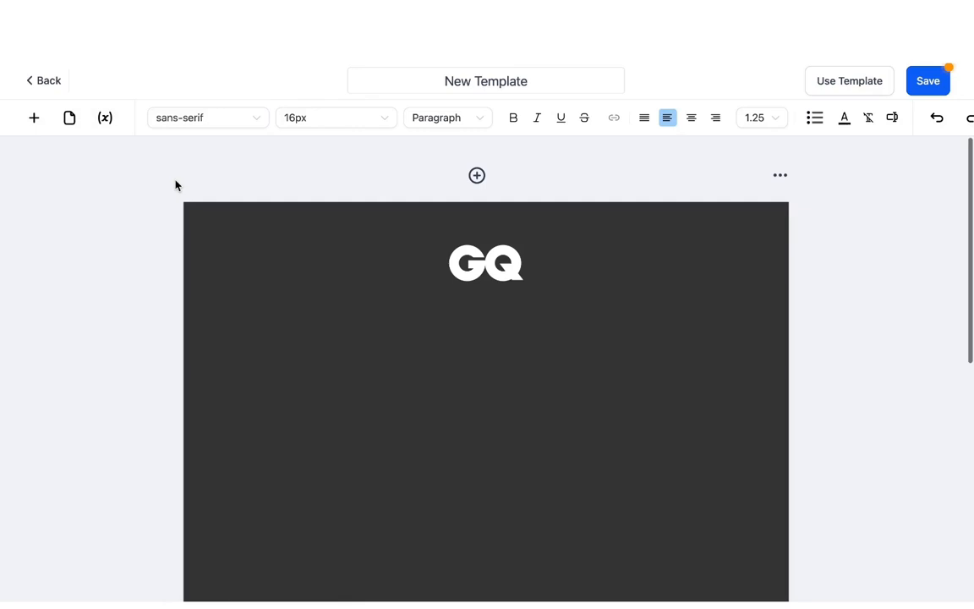
- Add a product list element below the GQ logo and give it a white #ffffff background
{"action": "left_click", "coordinate": [34, 118]}
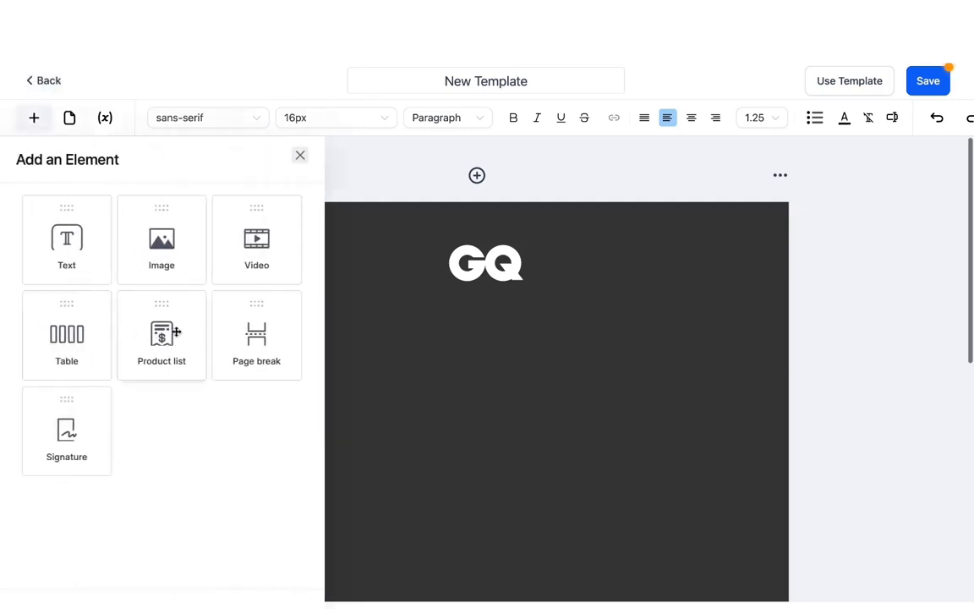
{"action": "left_click_drag", "start_coordinate": [165, 339], "coordinate": [500, 310]}
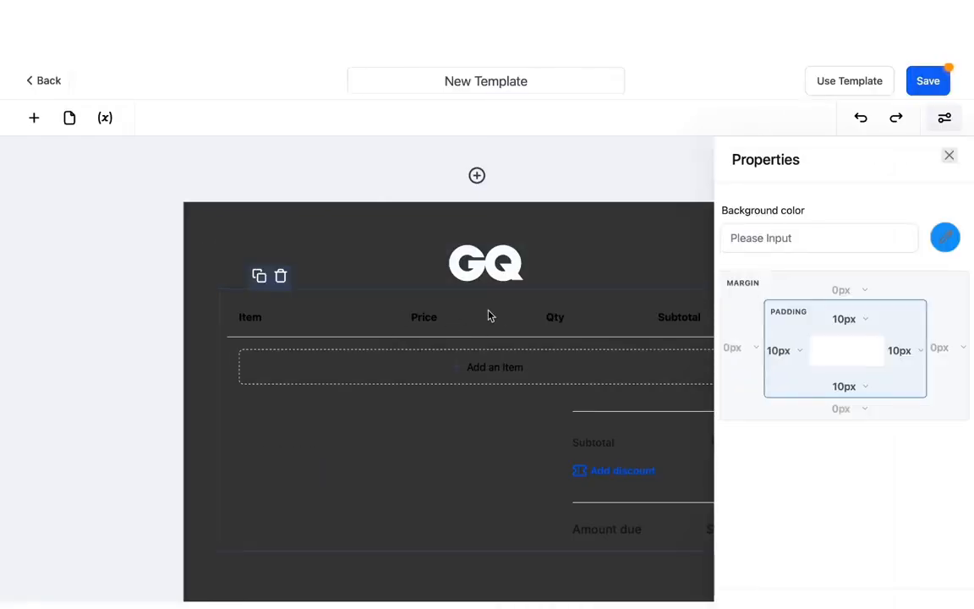
{"action": "left_click", "coordinate": [944, 238]}
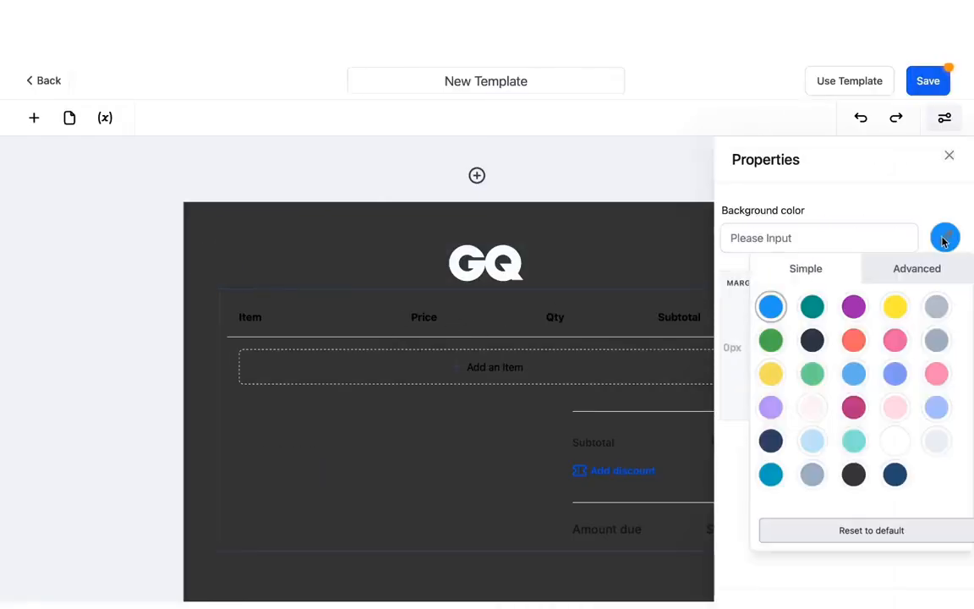
{"action": "left_click", "coordinate": [896, 442]}
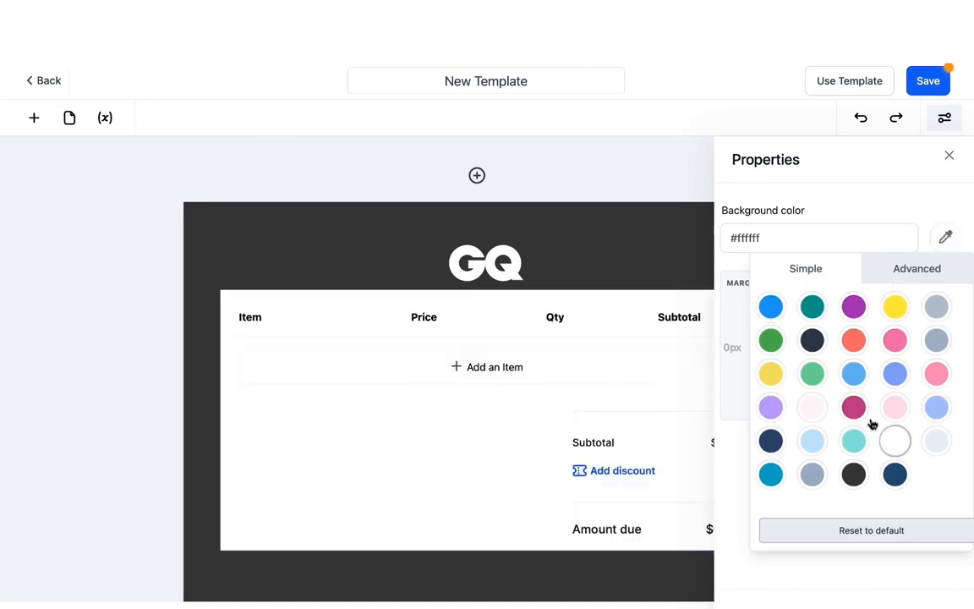
{"action": "left_click", "coordinate": [949, 156]}
- Add the product "Getting Started with Automation" at the $100 price to the product list
{"action": "scroll", "coordinate": [590, 316], "scroll_direction": "down", "scroll_amount": 2}
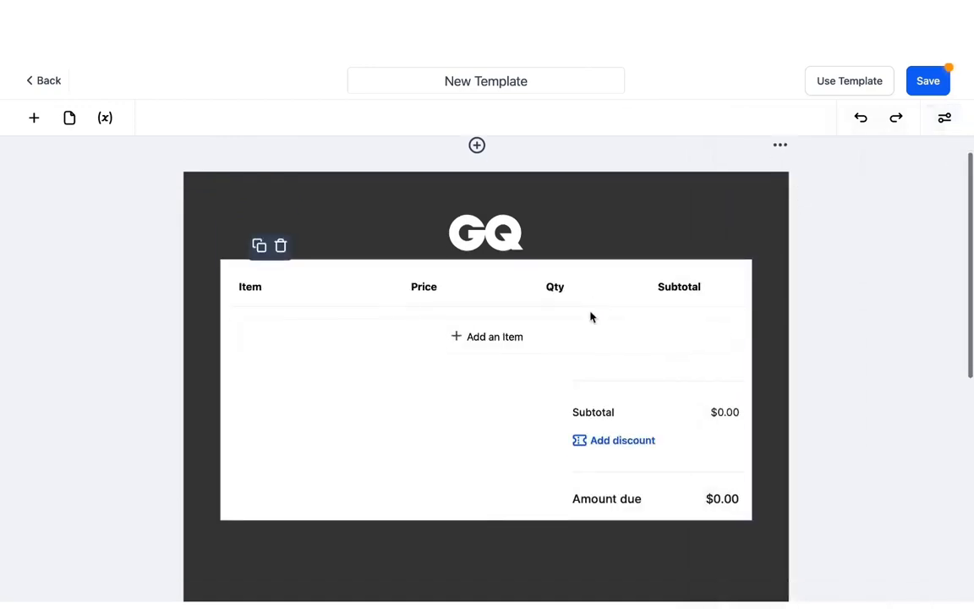
{"action": "left_click", "coordinate": [493, 280]}
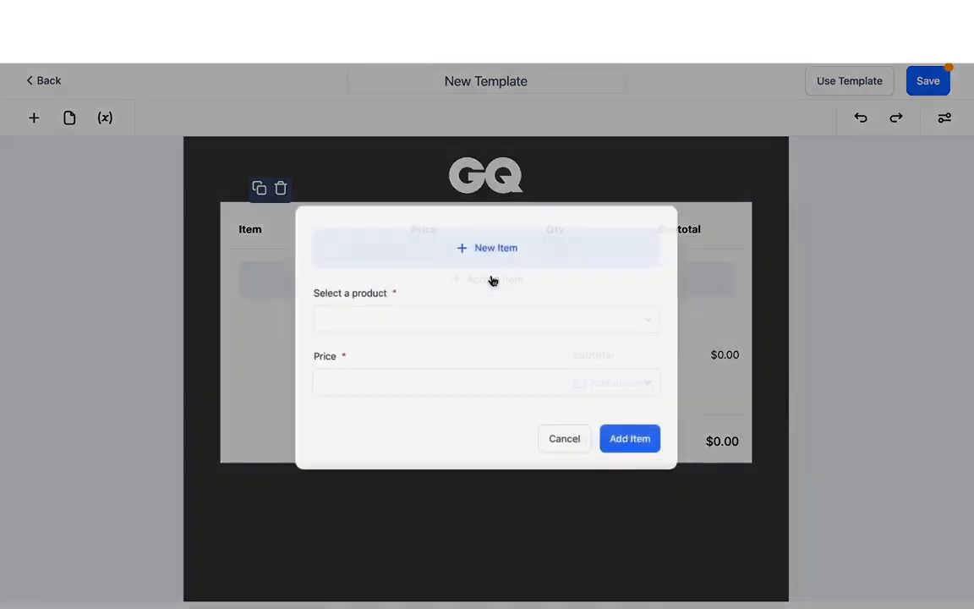
{"action": "left_click", "coordinate": [440, 322]}
{"action": "left_click", "coordinate": [388, 361]}
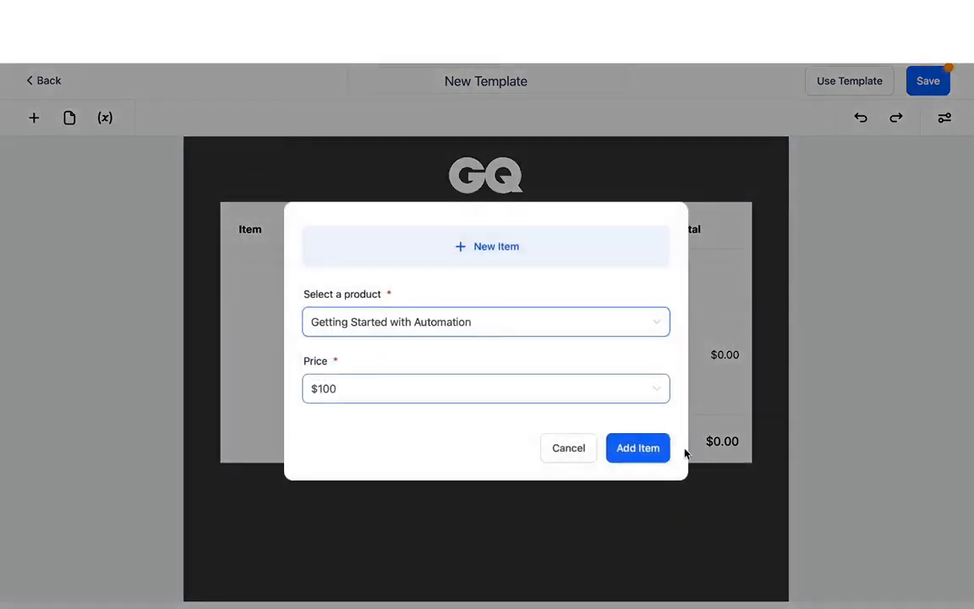
{"action": "left_click", "coordinate": [652, 447]}
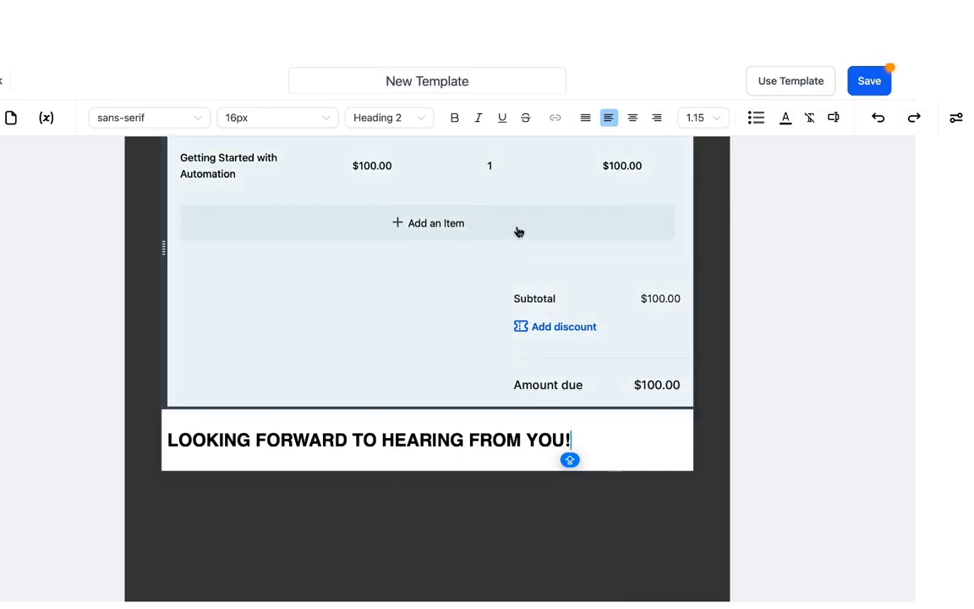
- Rename the template as MARKETING AUTOMATION TEMPLATE and save it
{"action": "scroll", "coordinate": [518, 232], "scroll_direction": "up", "scroll_amount": 3}
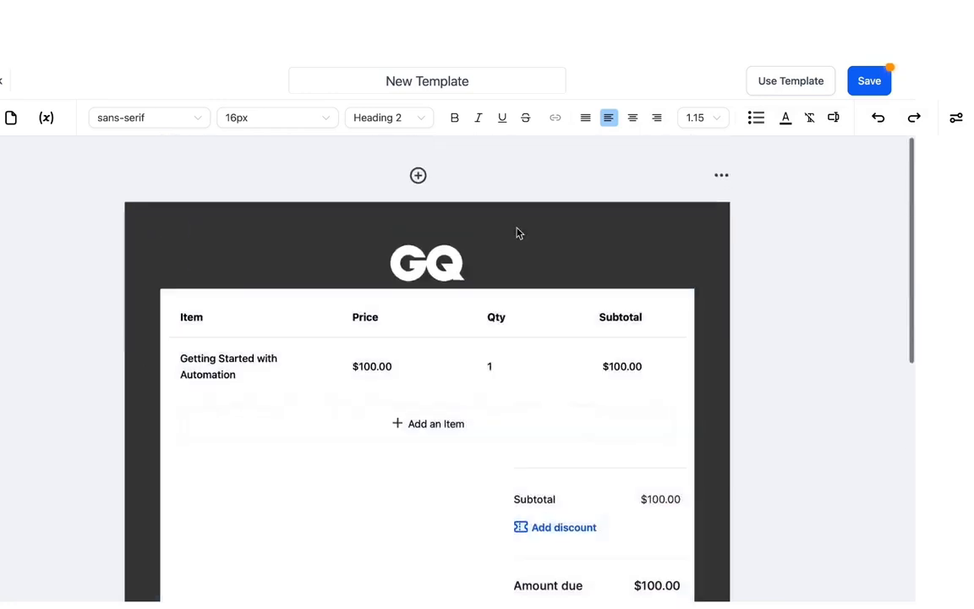
{"action": "triple_click", "coordinate": [476, 82]}
{"action": "type", "text": "MARKETING AUTOMATION"}
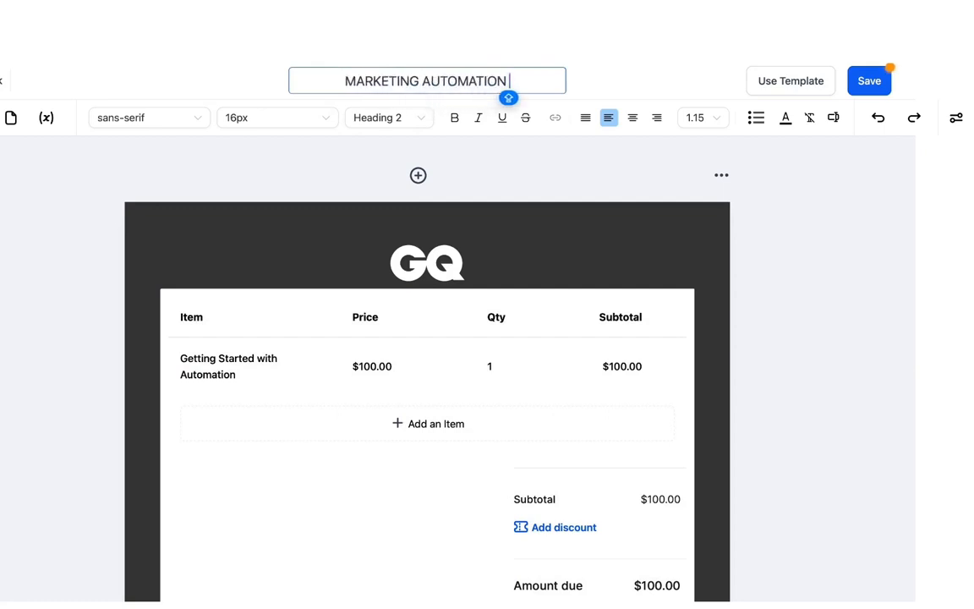
{"action": "type", "text": " TEMPLATE"}
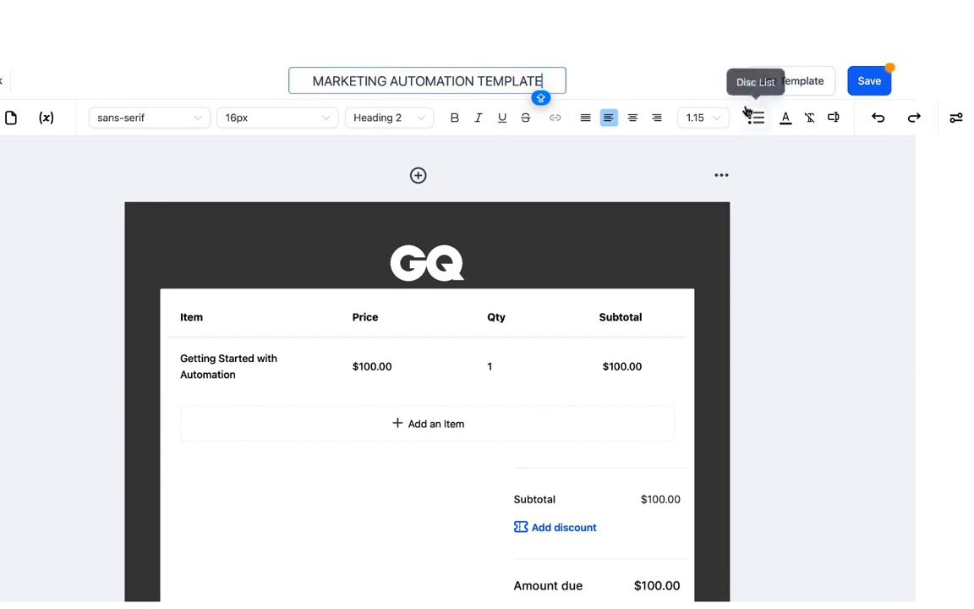
{"action": "left_click", "coordinate": [873, 85]}
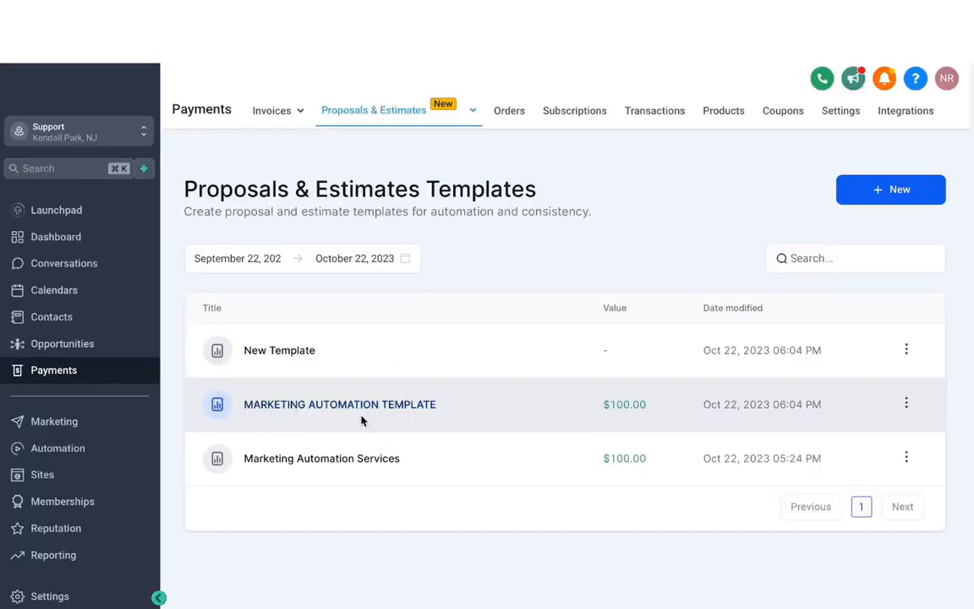
- Open the Proposals & Estimates settings and select Pulse Marketing as the customer email template for Document received
{"action": "mouse_move", "coordinate": [417, 120]}
{"action": "left_click", "coordinate": [391, 151]}
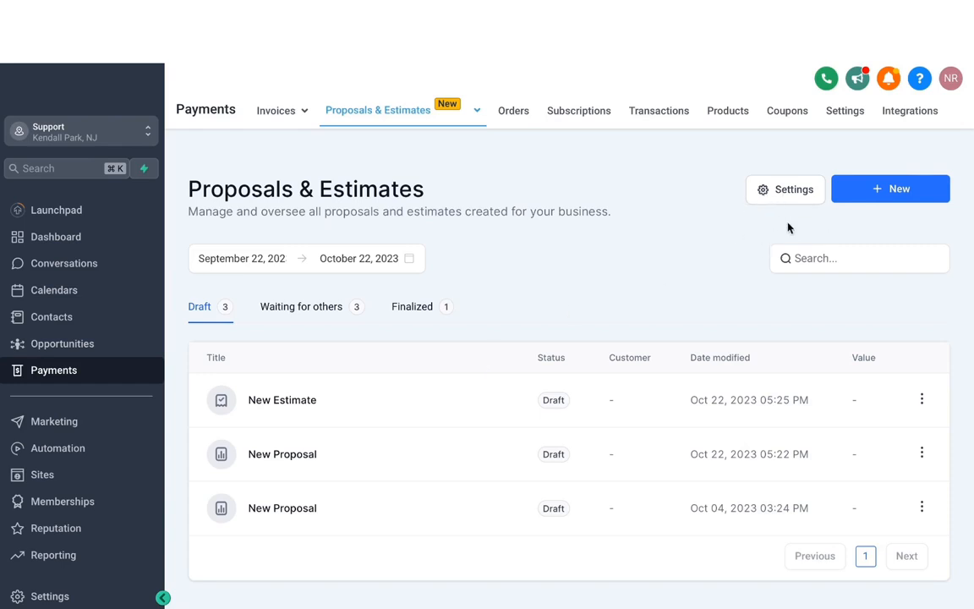
{"action": "left_click", "coordinate": [785, 187]}
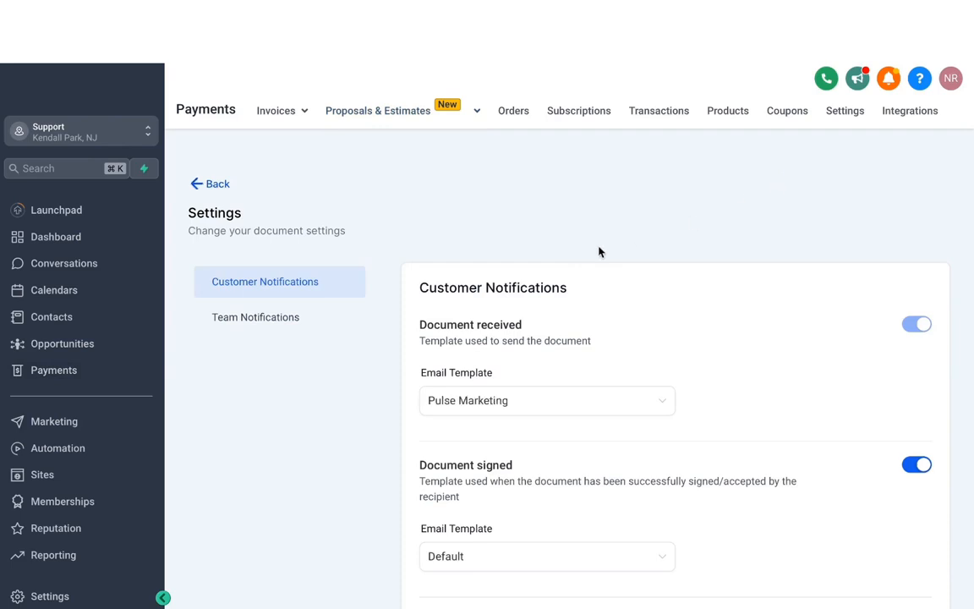
{"action": "scroll", "coordinate": [599, 251], "scroll_direction": "down", "scroll_amount": 1}
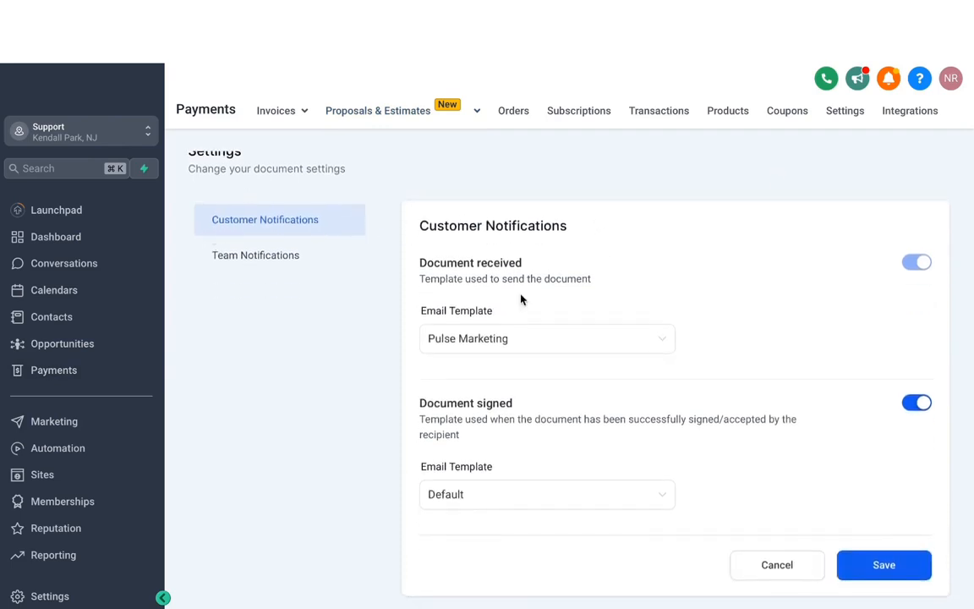
{"action": "left_click", "coordinate": [463, 340]}
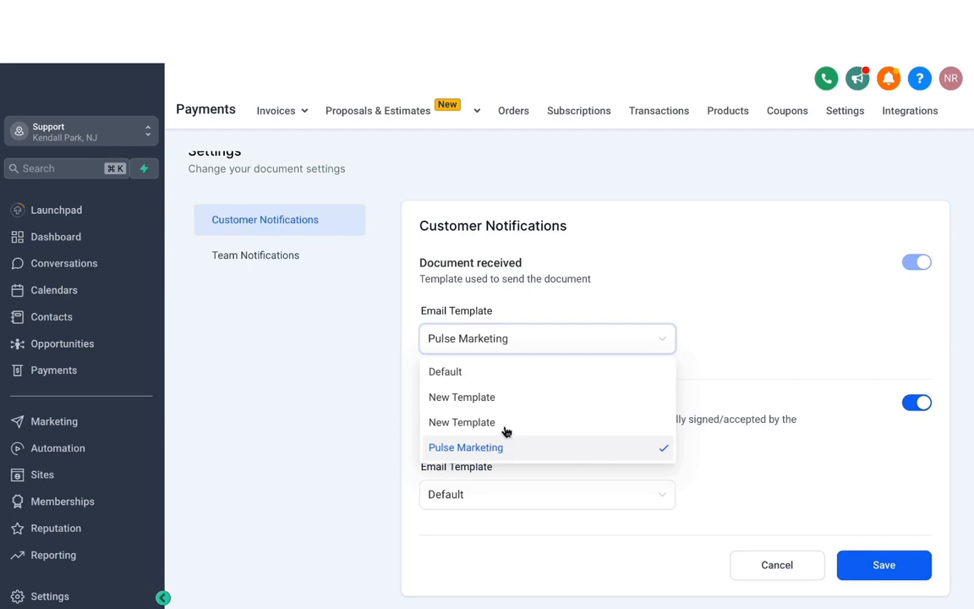
{"action": "left_click", "coordinate": [486, 455]}
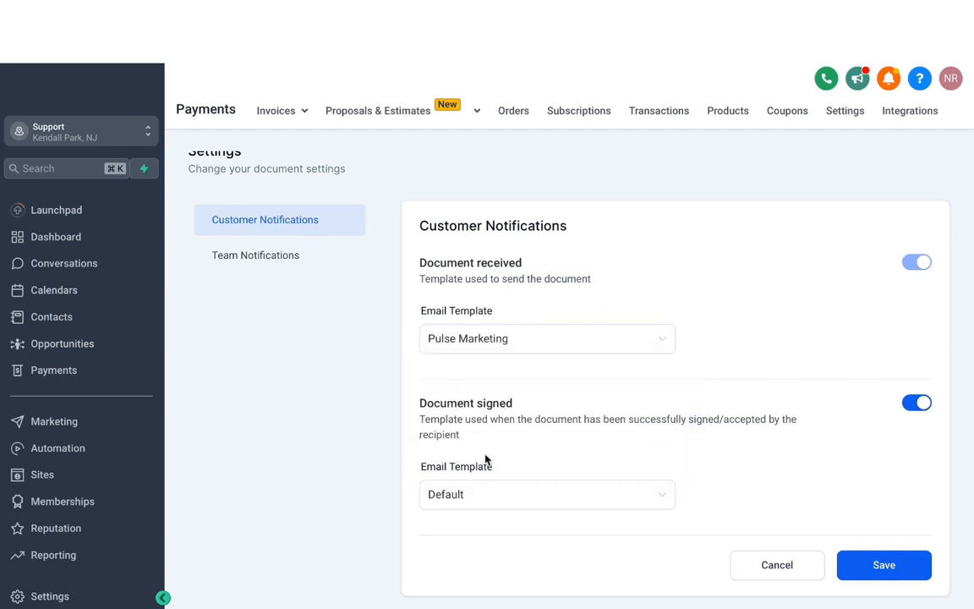
- Set the customer email template for Document signed to Pulse Marketing and save the customer notifications
{"action": "left_click", "coordinate": [468, 491]}
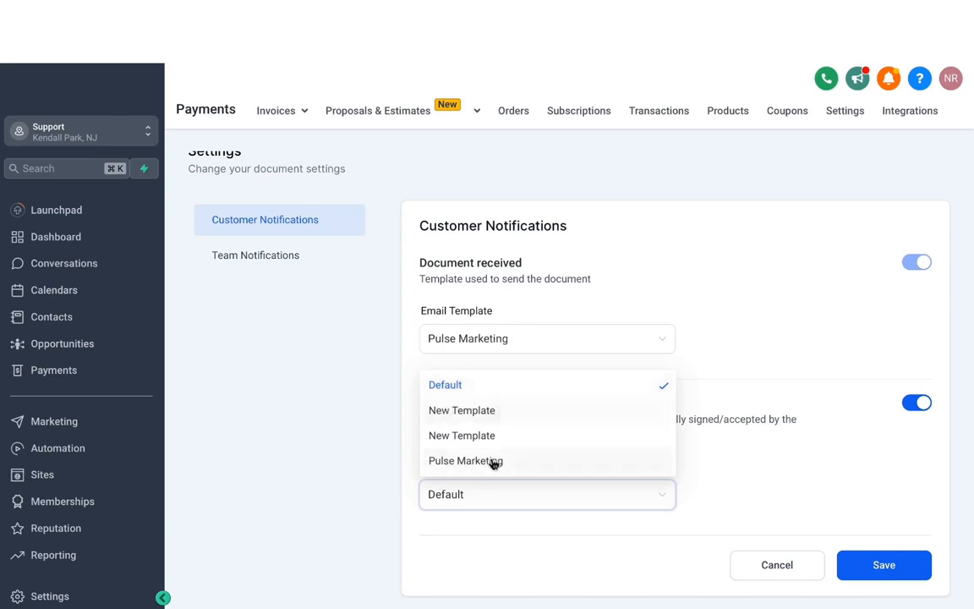
{"action": "left_click", "coordinate": [494, 462]}
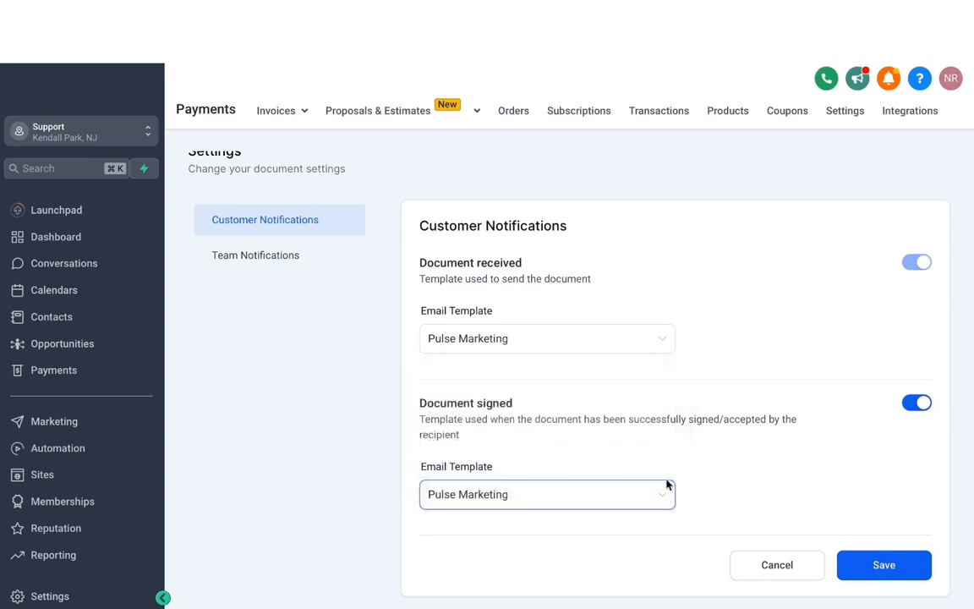
{"action": "left_click", "coordinate": [879, 569]}
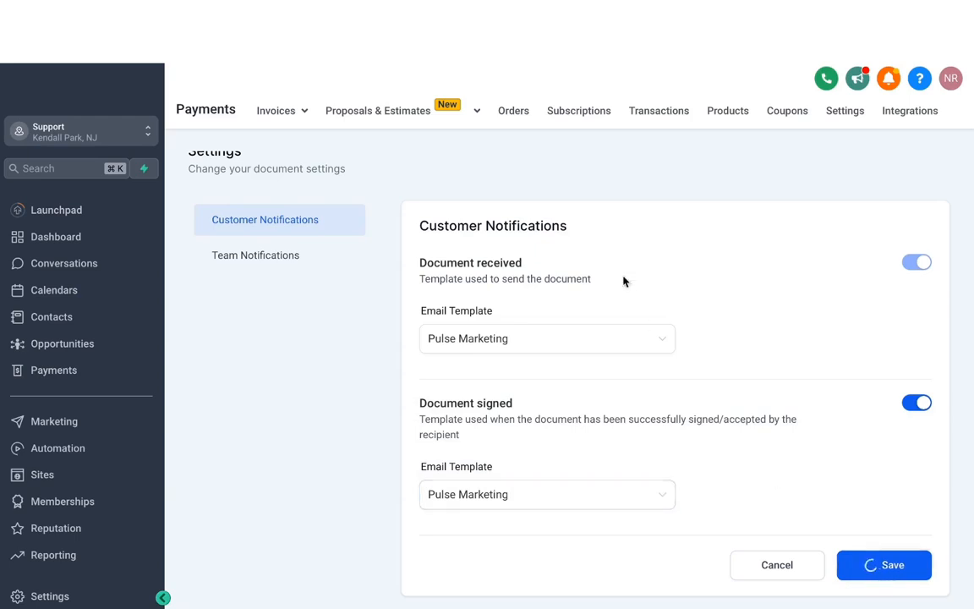
- Check the team notification settings for signed documents and return to the list of all proposals and estimates
{"action": "left_click", "coordinate": [276, 265]}
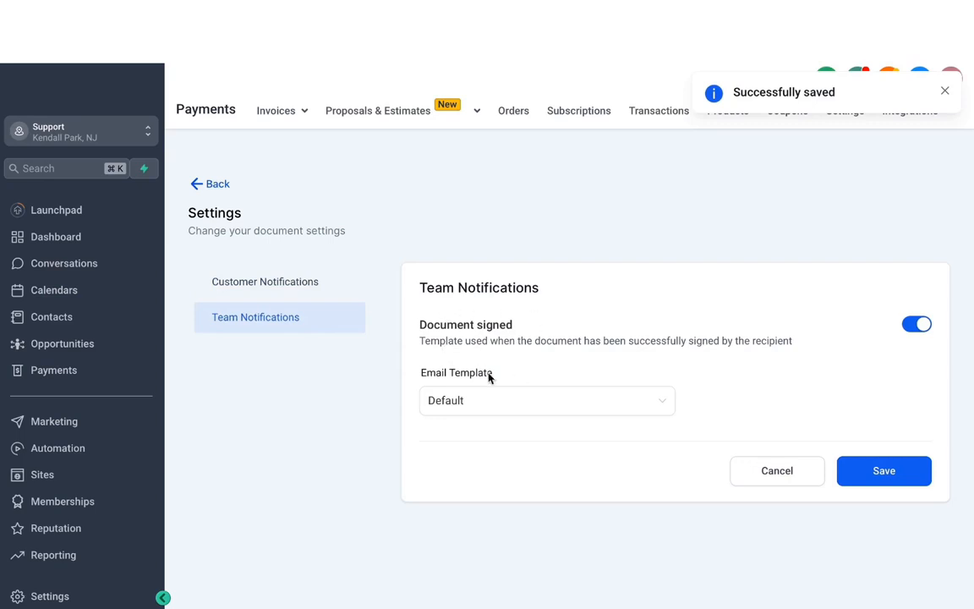
{"action": "mouse_move", "coordinate": [379, 115]}
{"action": "left_click", "coordinate": [385, 146]}
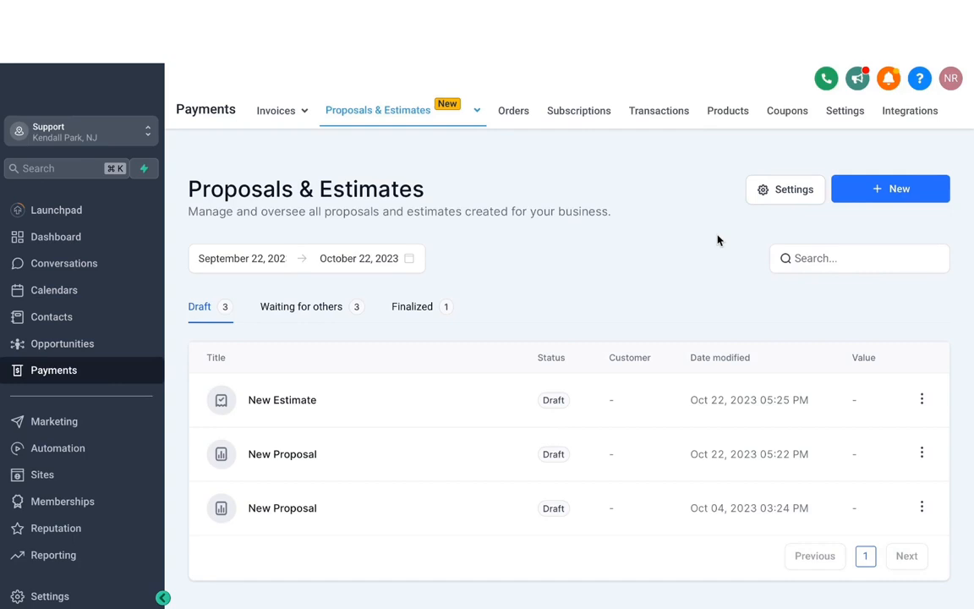
- Create a draft document from MARKETING AUTOMATION TEMPLATE in the proposal templates and return to the proposals and estimates list
{"action": "mouse_move", "coordinate": [378, 115]}
{"action": "left_click", "coordinate": [375, 168]}
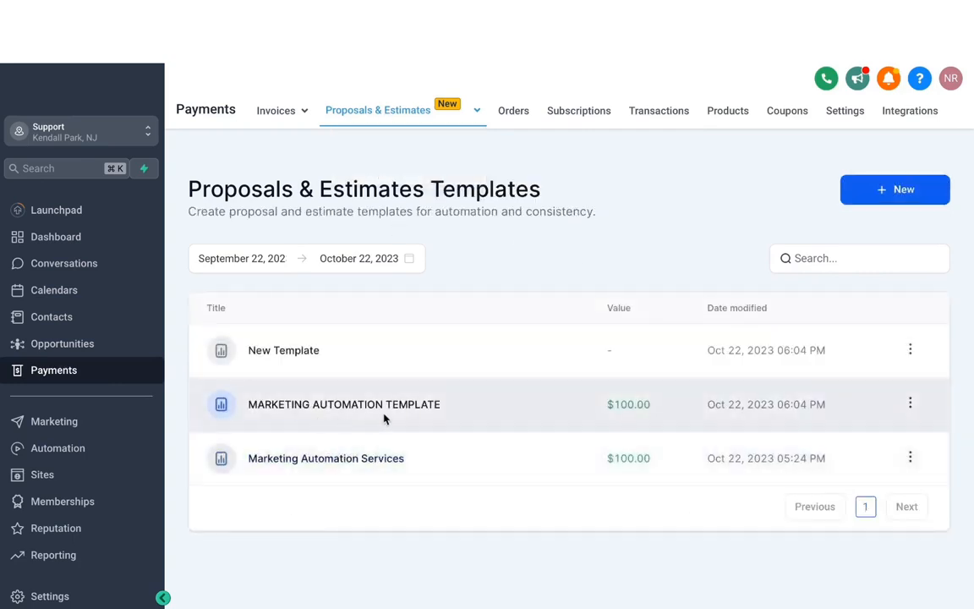
{"action": "left_click", "coordinate": [910, 404]}
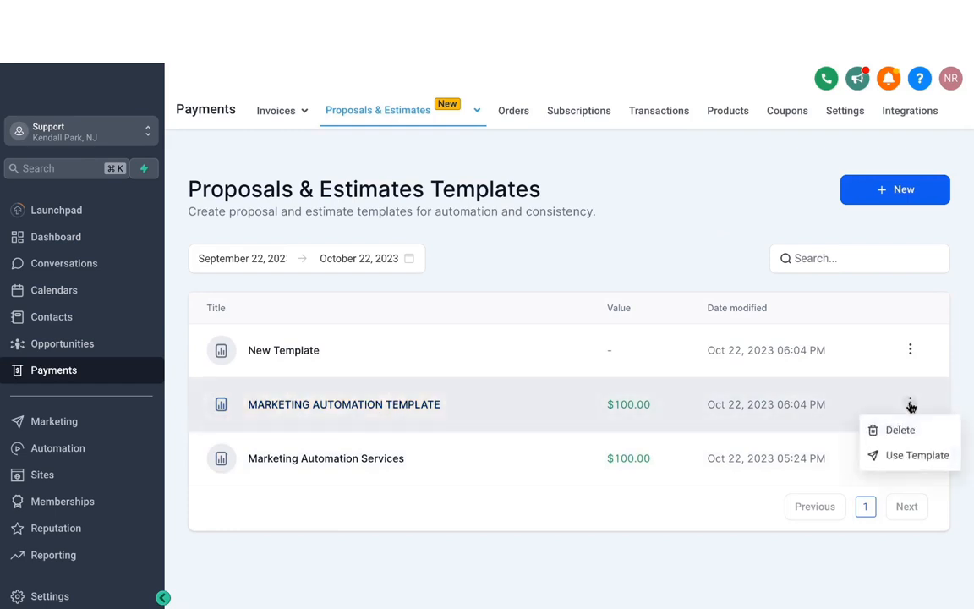
{"action": "left_click", "coordinate": [911, 460]}
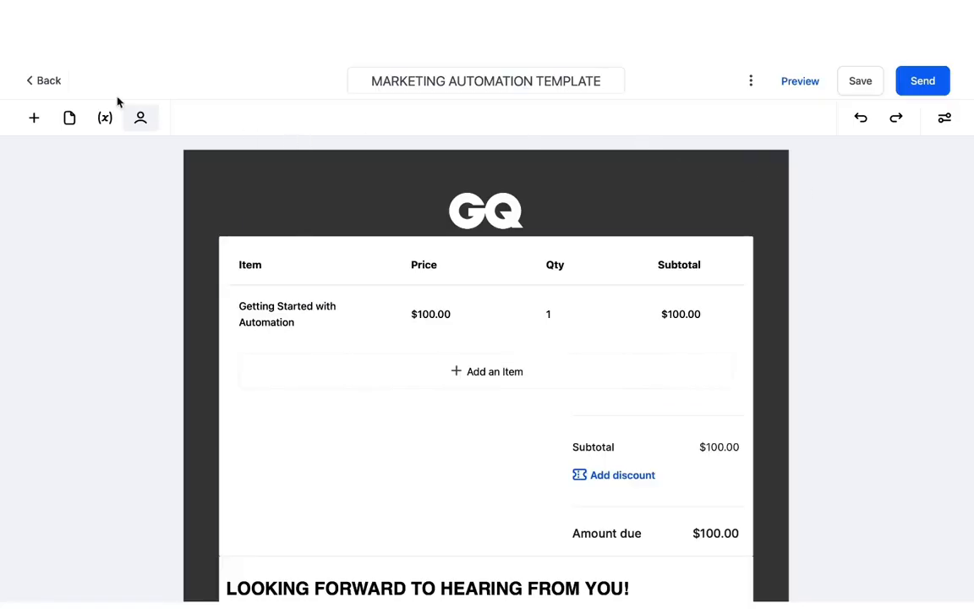
{"action": "left_click", "coordinate": [44, 81]}
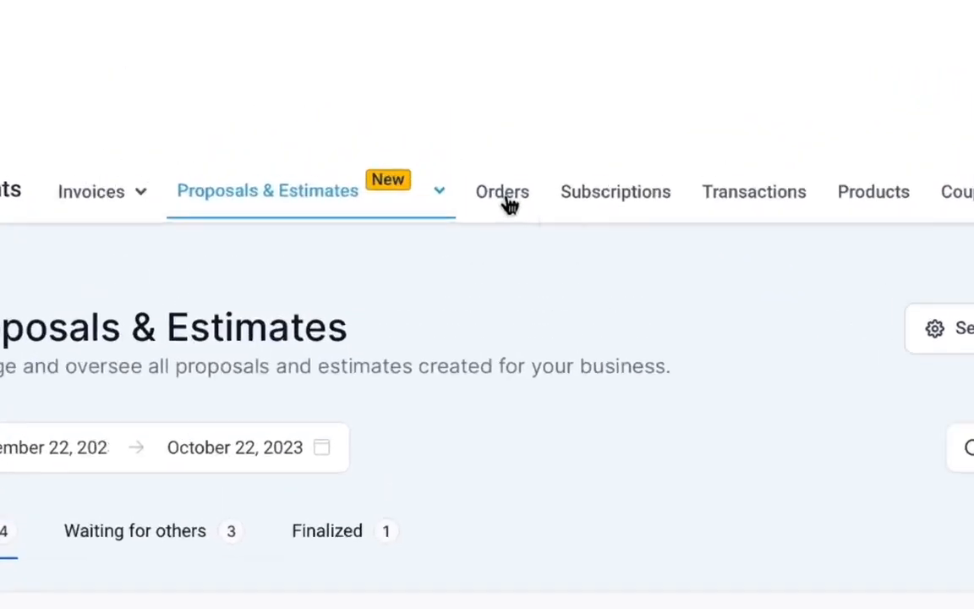
- Review the Orders, Products, Subscriptions and Transactions pages in Payments
{"action": "left_click", "coordinate": [514, 114]}
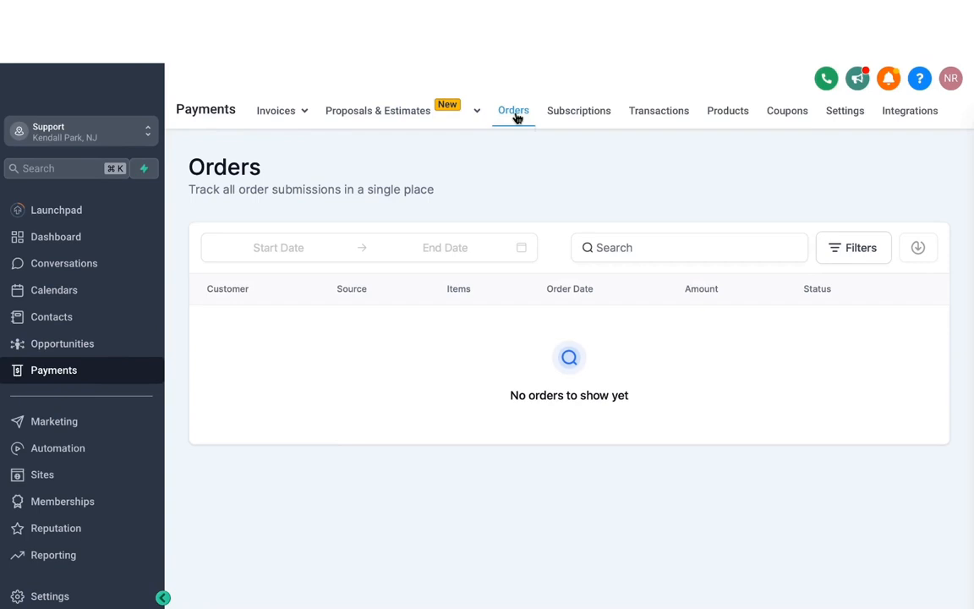
{"action": "left_click", "coordinate": [739, 113]}
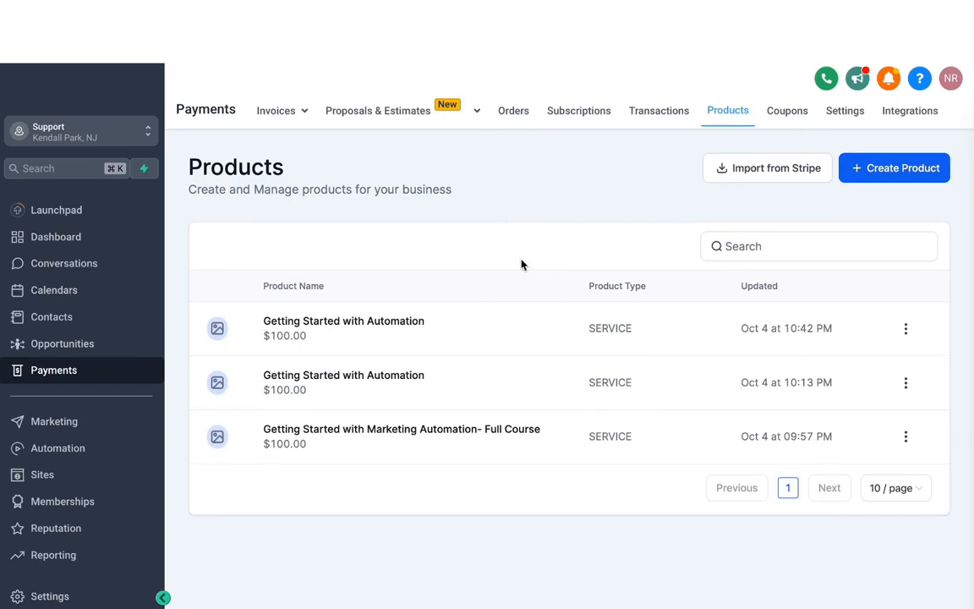
{"action": "left_click", "coordinate": [514, 113]}
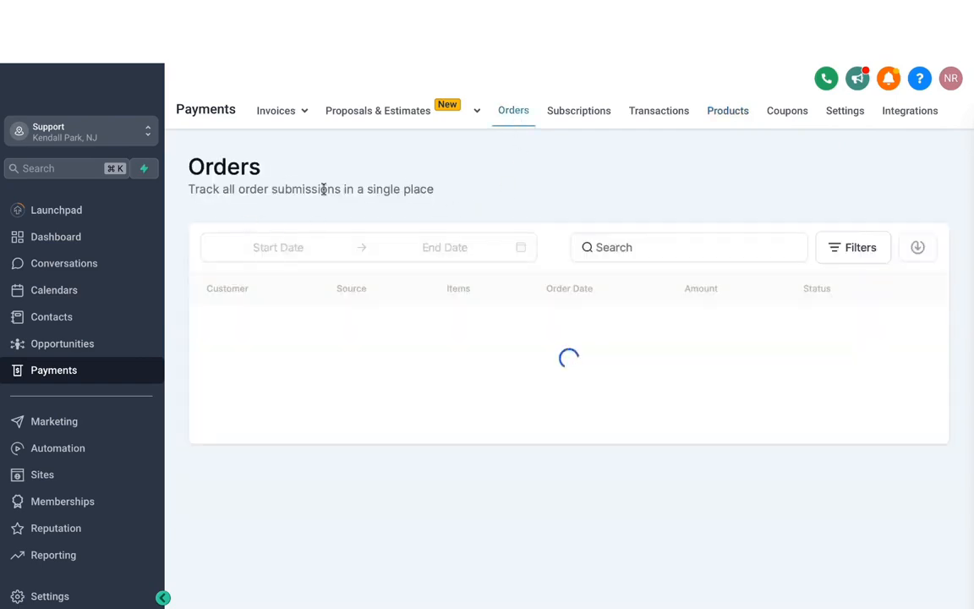
{"action": "left_click", "coordinate": [579, 110]}
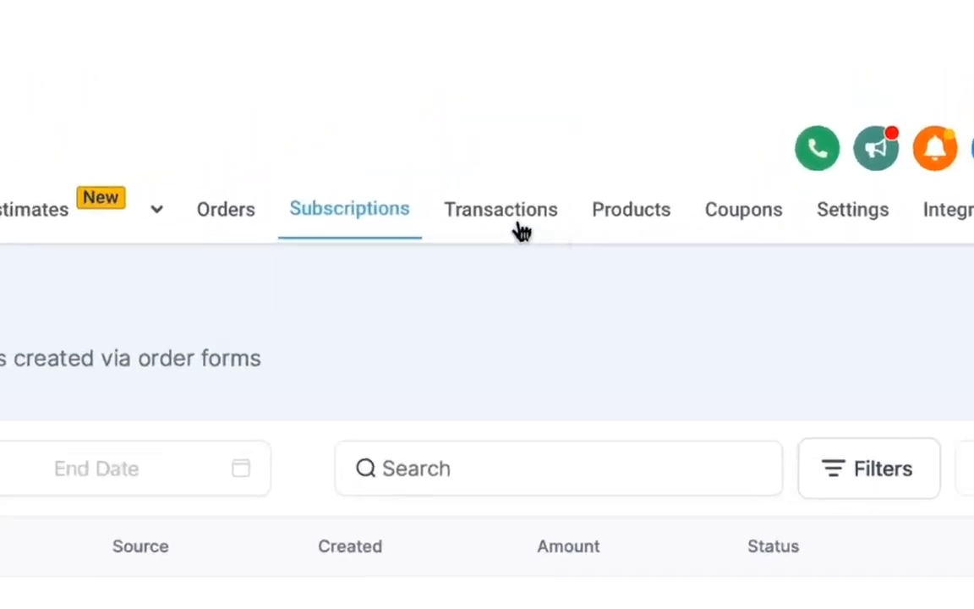
{"action": "left_click", "coordinate": [665, 118]}
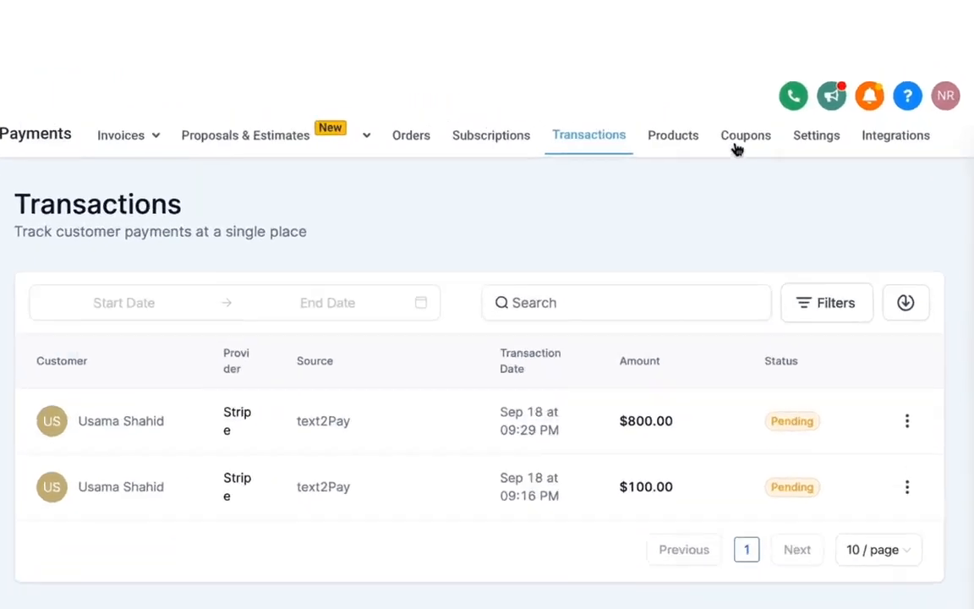
- Start a new coupon in Payments named CHRISTMAS DISCOUNT with the coupon code CD20
{"action": "left_click", "coordinate": [790, 119]}
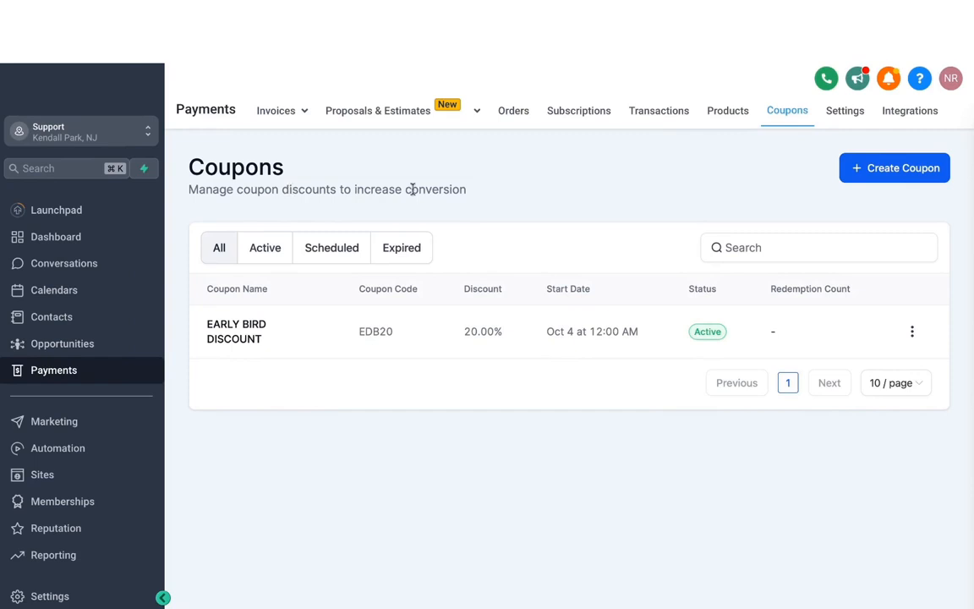
{"action": "left_click", "coordinate": [874, 176]}
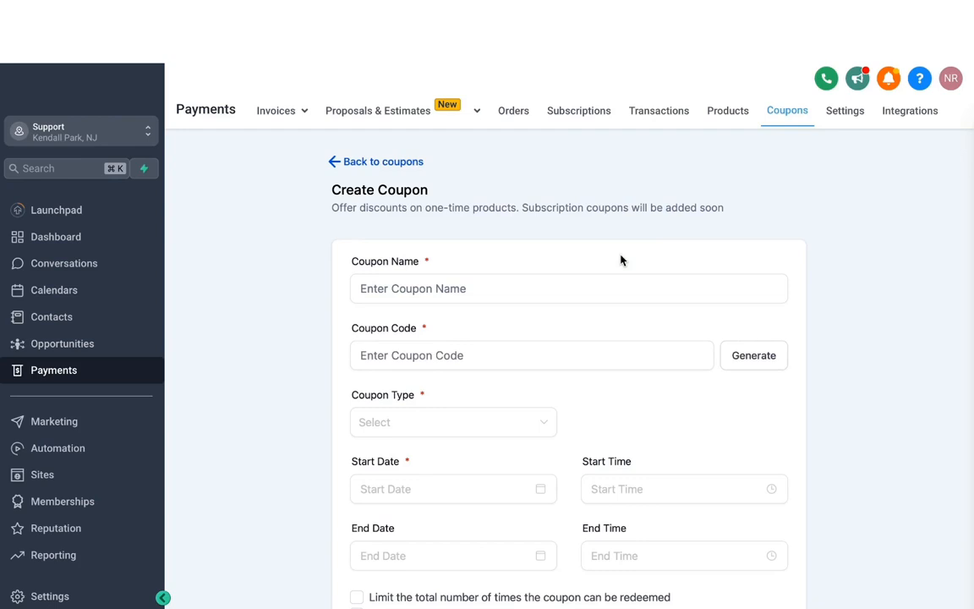
{"action": "scroll", "coordinate": [413, 195], "scroll_direction": "down", "scroll_amount": 1}
{"action": "scroll", "coordinate": [441, 200], "scroll_direction": "down", "scroll_amount": 1}
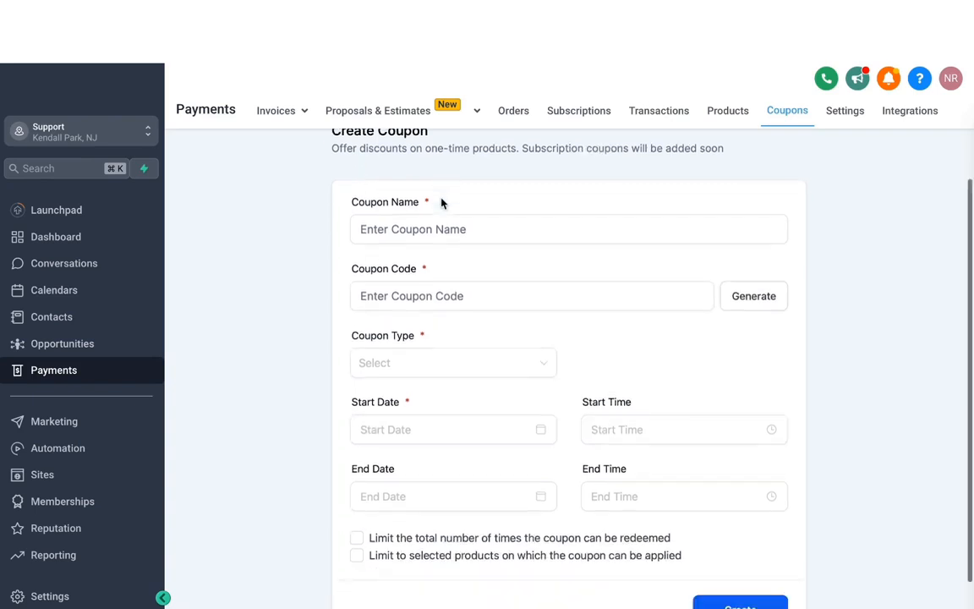
{"action": "left_click", "coordinate": [414, 227]}
{"action": "type", "text": "C"}
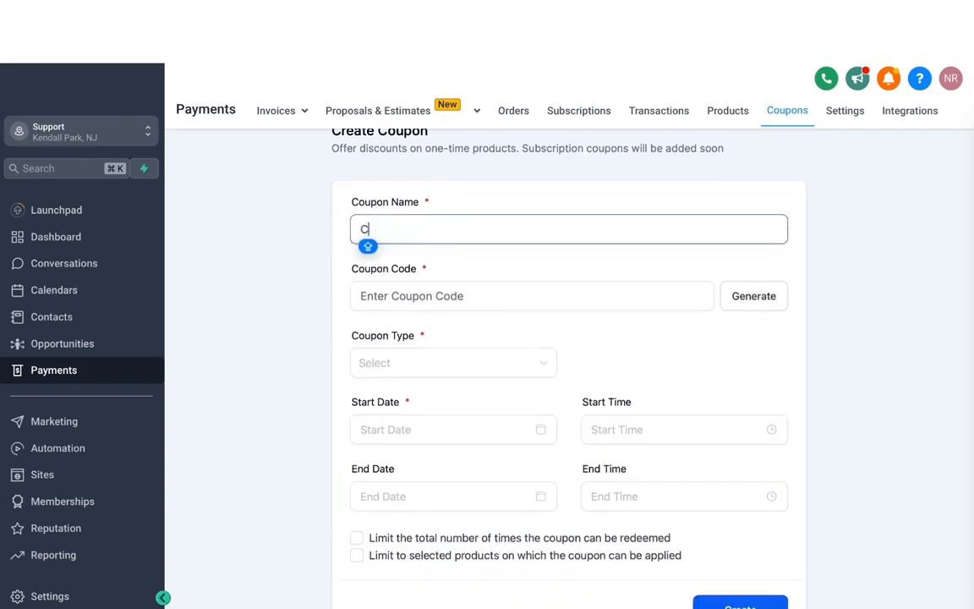
{"action": "type", "text": "HRISTMAS DISCOUNT"}
{"action": "left_click", "coordinate": [356, 287]}
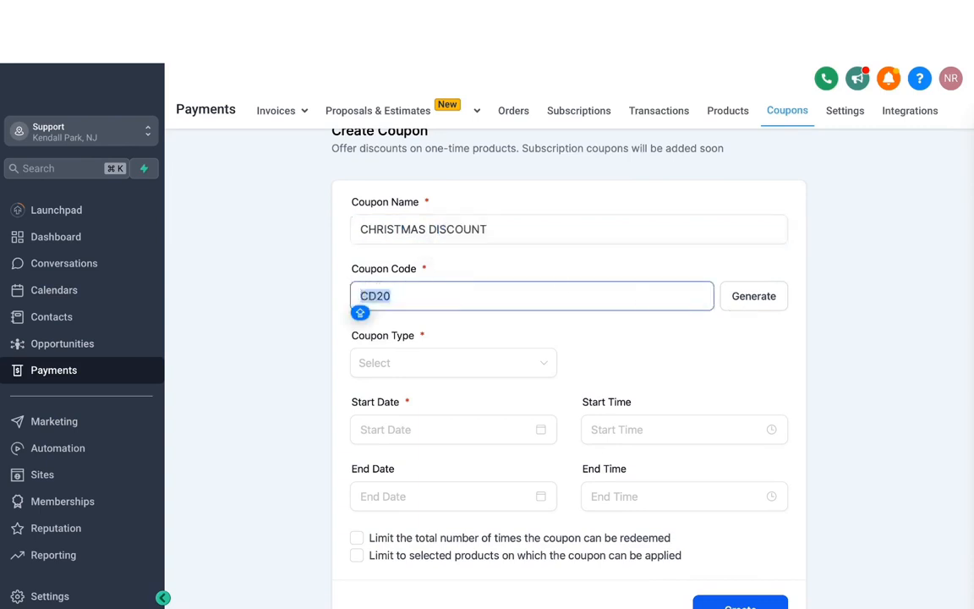
{"action": "type", "text": "CD20"}
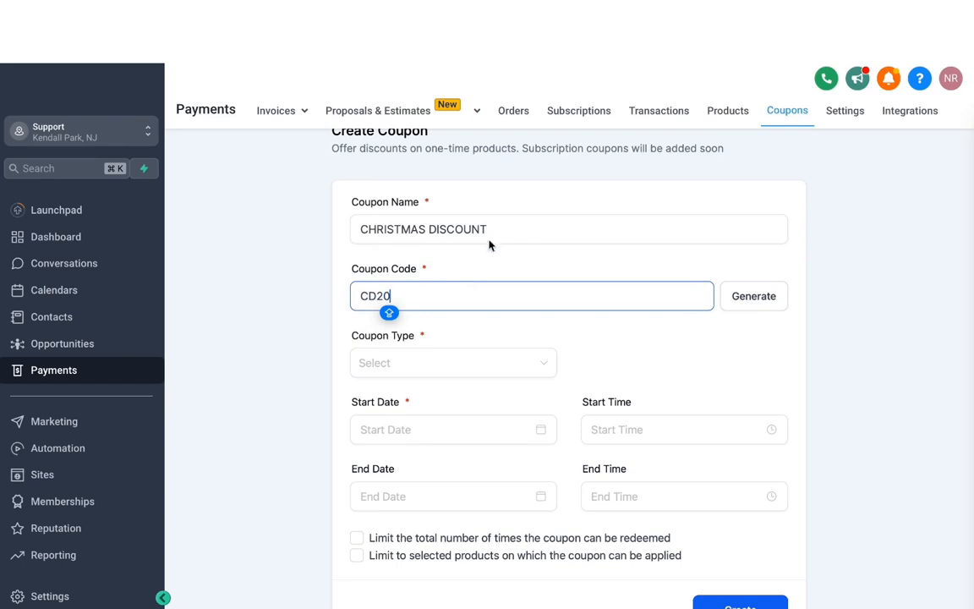
- Make it a percentage coupon offering a 20% discount with the start date October 22, 2023
{"action": "scroll", "coordinate": [499, 237], "scroll_direction": "down", "scroll_amount": 1}
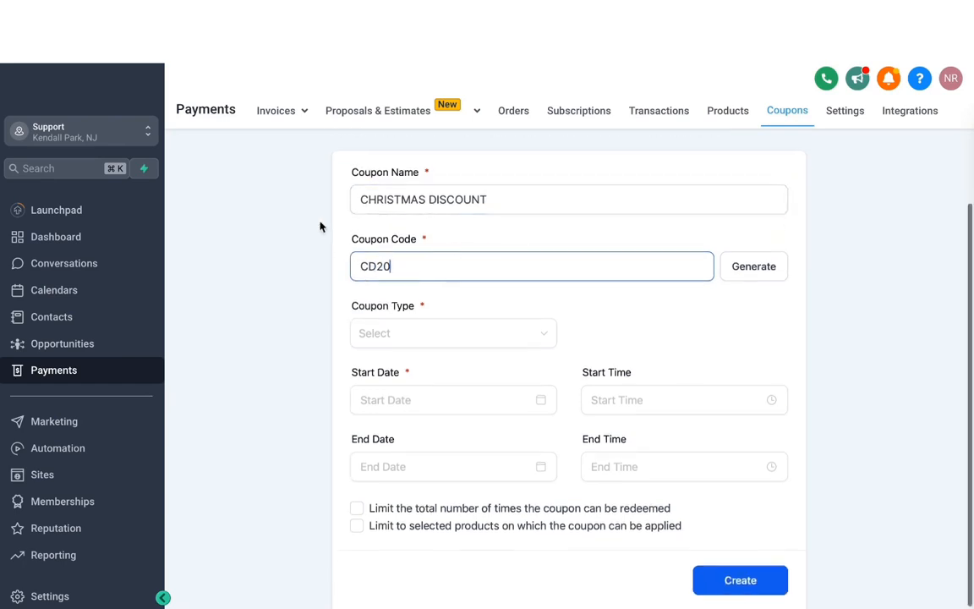
{"action": "left_click", "coordinate": [415, 336]}
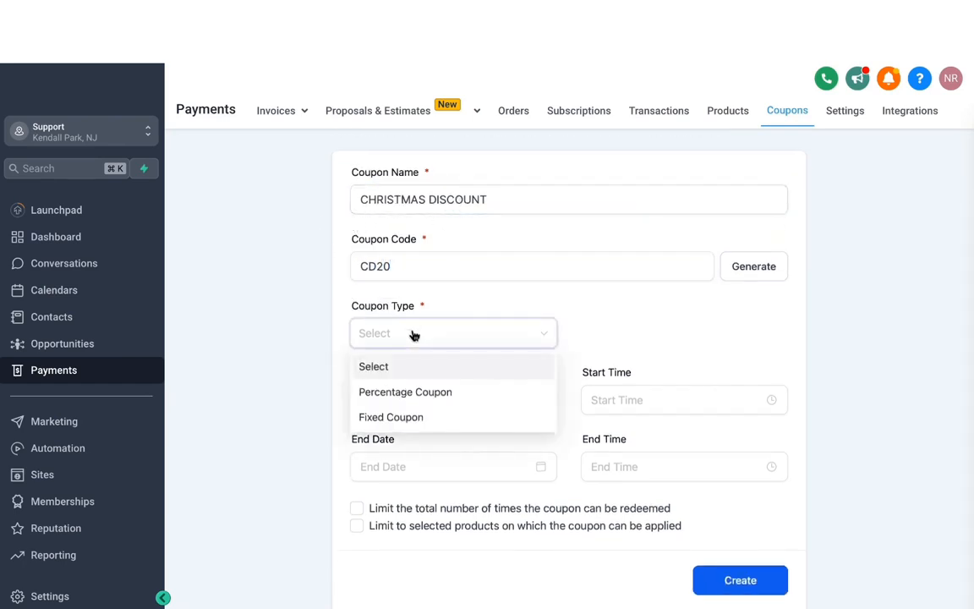
{"action": "left_click", "coordinate": [403, 399]}
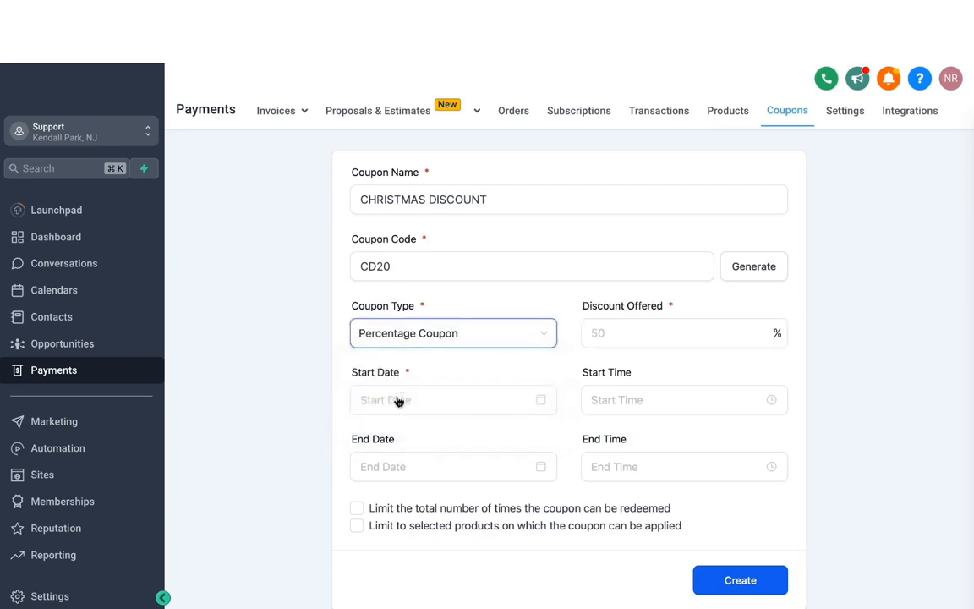
{"action": "left_click", "coordinate": [615, 333]}
{"action": "type", "text": "20"}
{"action": "left_click", "coordinate": [430, 362]}
{"action": "scroll", "coordinate": [430, 362], "scroll_direction": "down", "scroll_amount": 1}
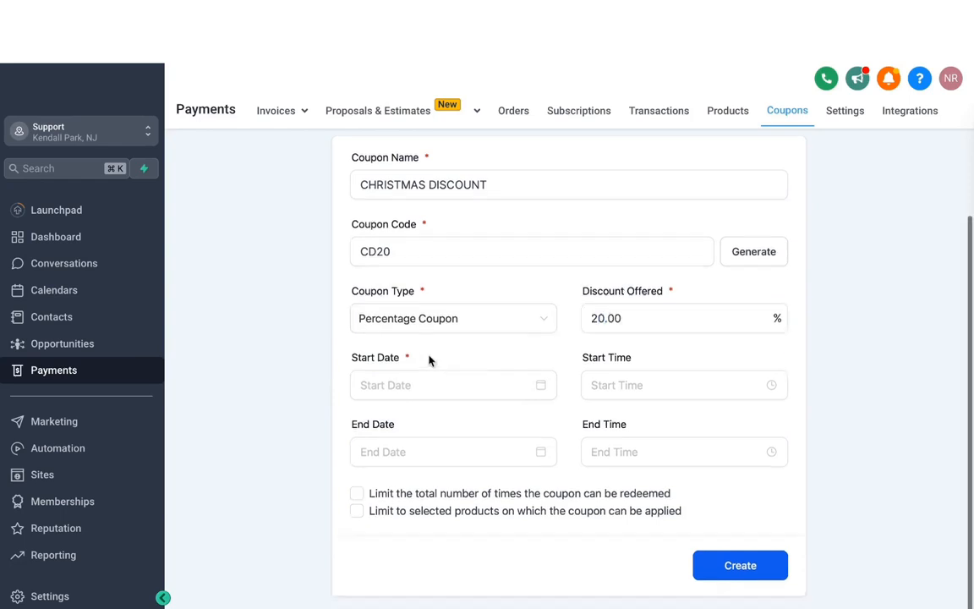
{"action": "left_click", "coordinate": [389, 383]}
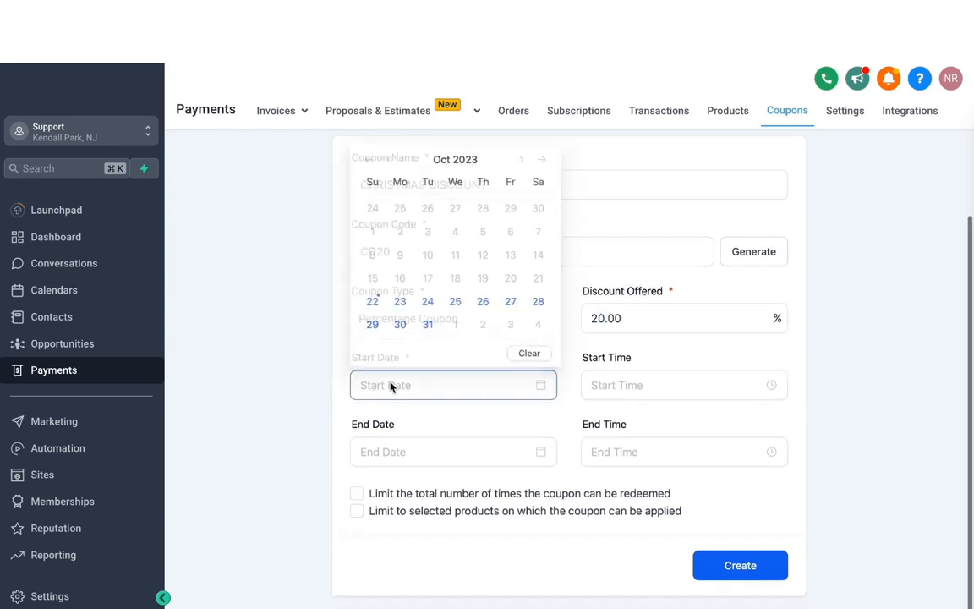
{"action": "left_click", "coordinate": [374, 302]}
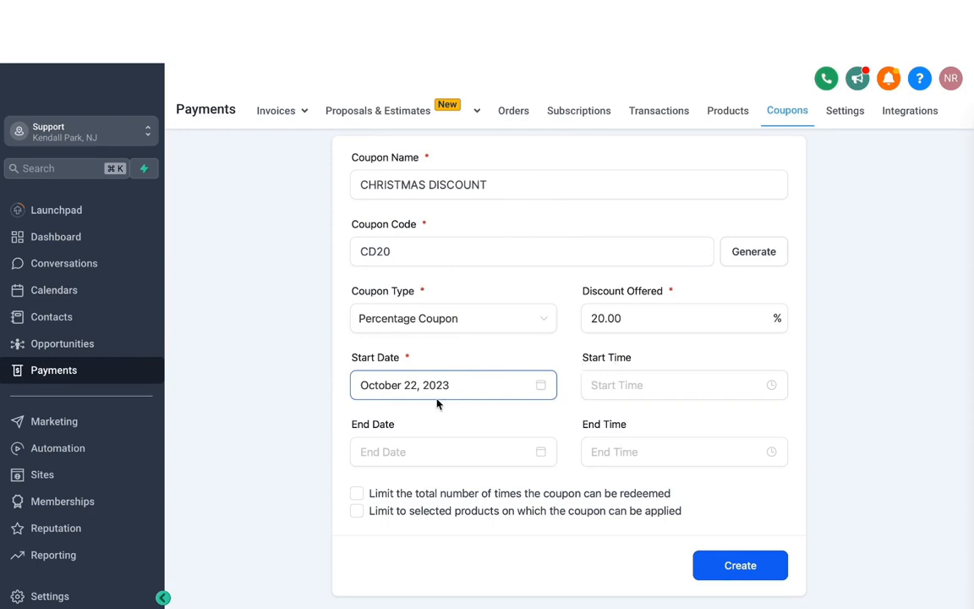
- Limit the total number of times the coupon can be redeemed to 50
{"action": "left_click", "coordinate": [357, 494]}
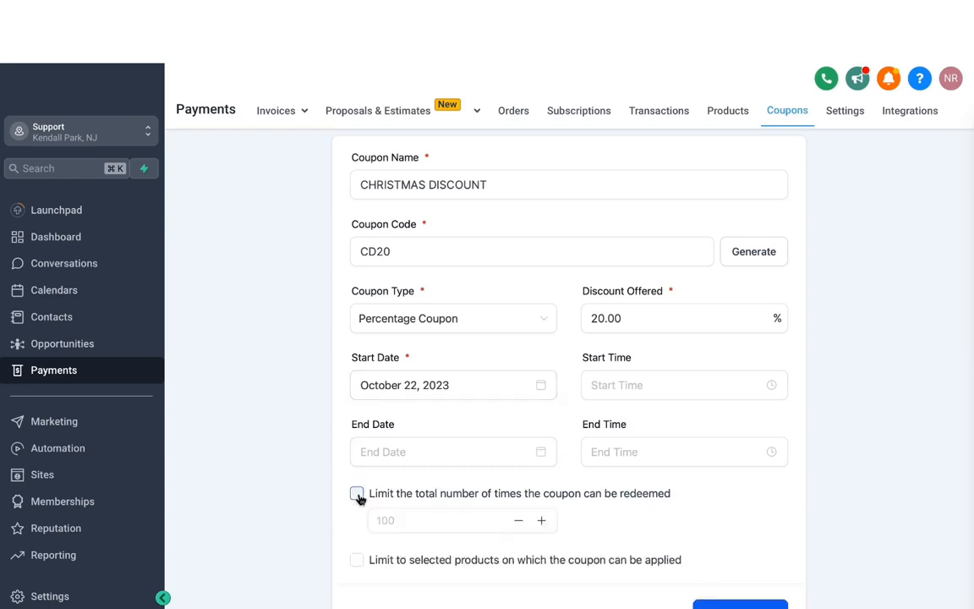
{"action": "scroll", "coordinate": [478, 429], "scroll_direction": "down", "scroll_amount": 1}
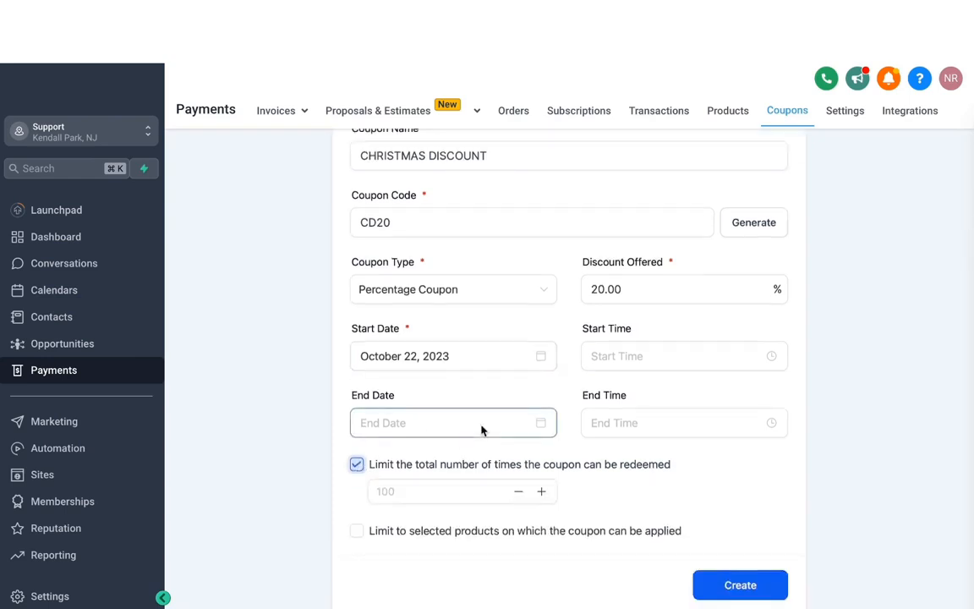
{"action": "left_click", "coordinate": [420, 488]}
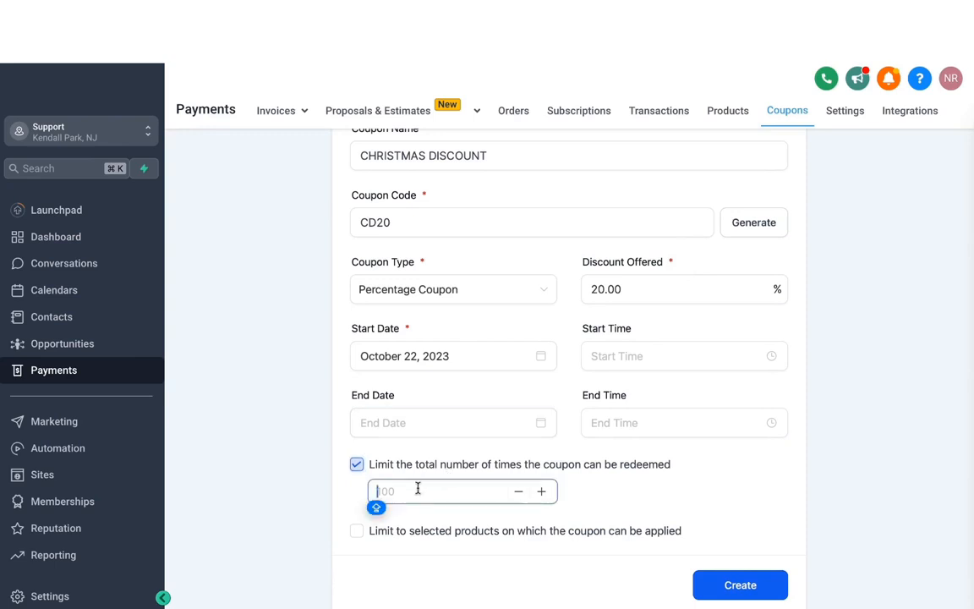
{"action": "type", "text": "50"}
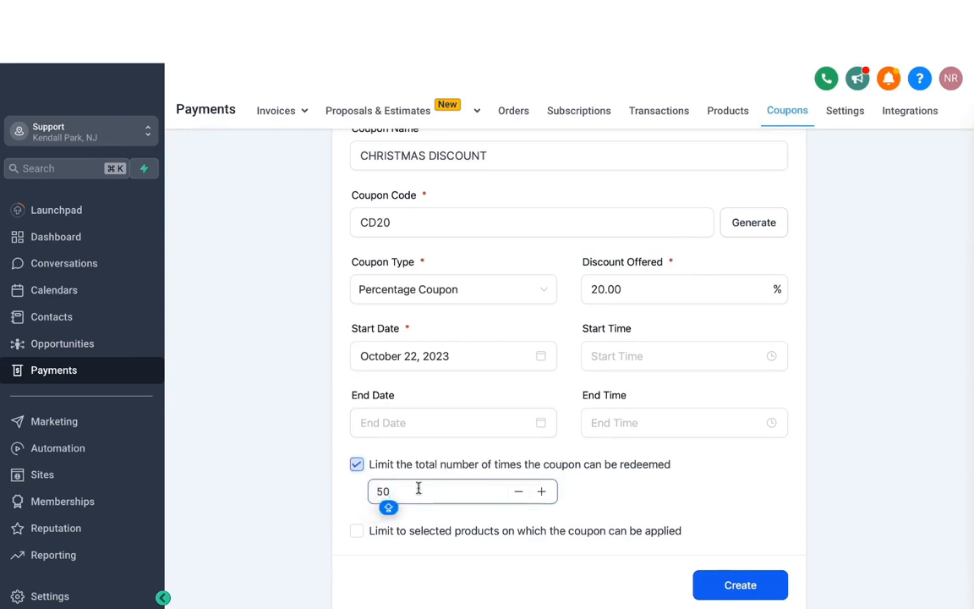
- Restrict the coupon to the first Getting Started with Automation product and create the coupon
{"action": "scroll", "coordinate": [418, 508], "scroll_direction": "down", "scroll_amount": 1}
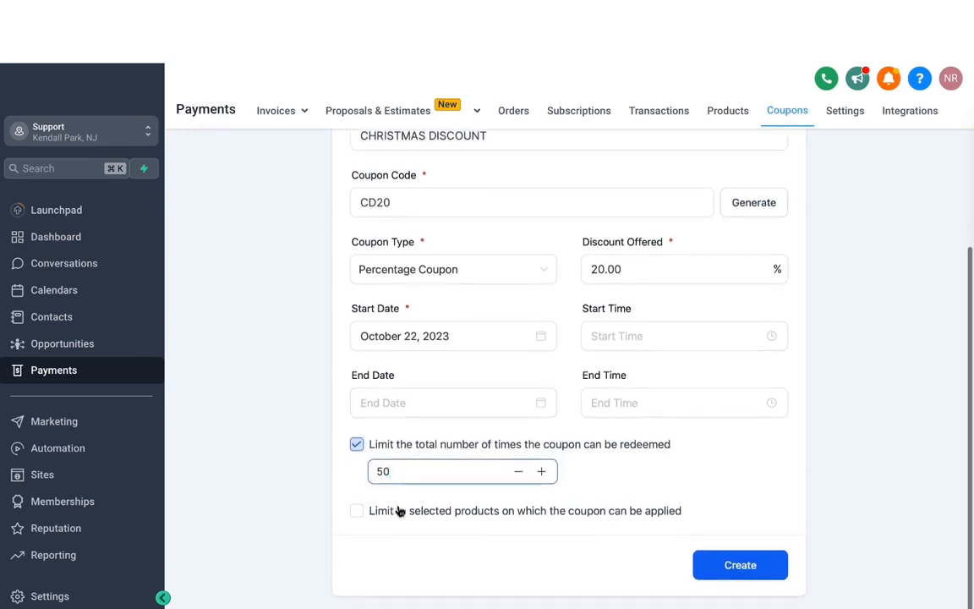
{"action": "left_click", "coordinate": [357, 512]}
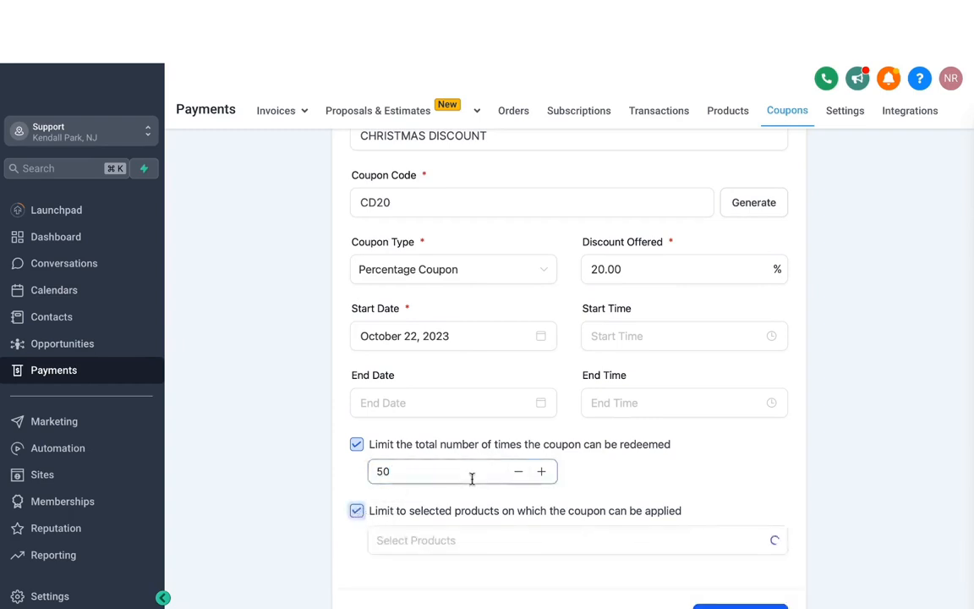
{"action": "scroll", "coordinate": [472, 477], "scroll_direction": "down", "scroll_amount": 1}
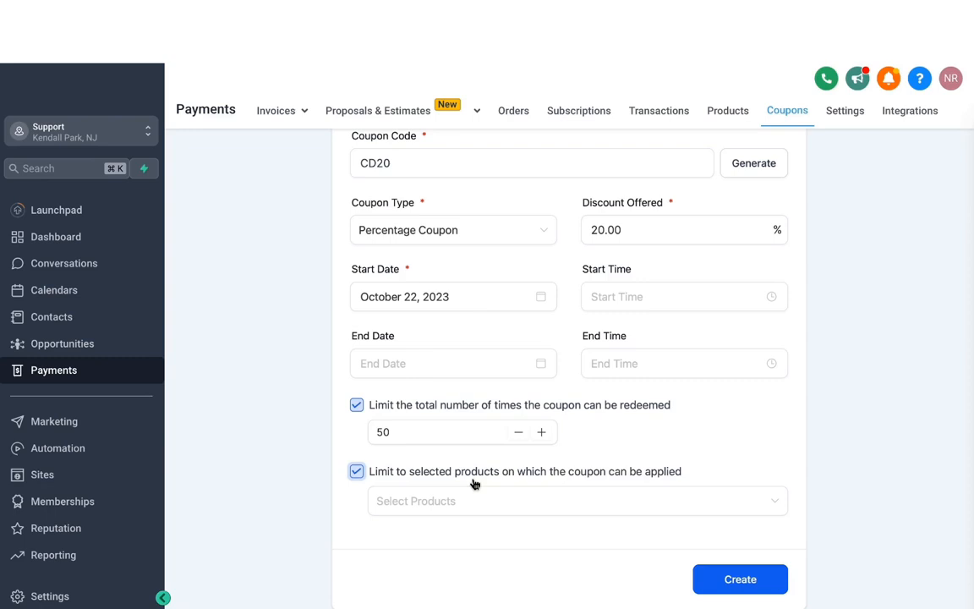
{"action": "left_click", "coordinate": [459, 501]}
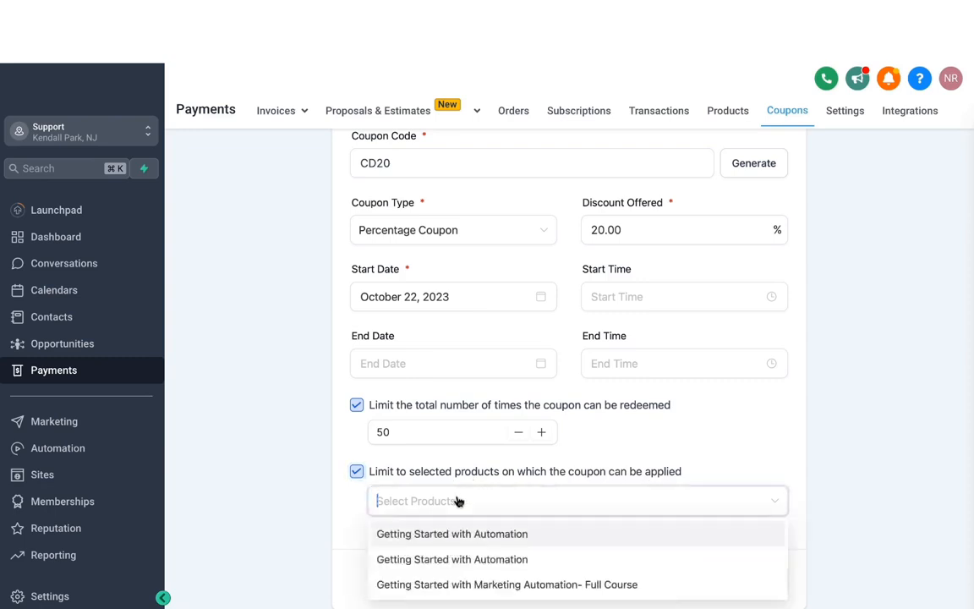
{"action": "scroll", "coordinate": [460, 503], "scroll_direction": "down", "scroll_amount": 1}
{"action": "left_click", "coordinate": [470, 518]}
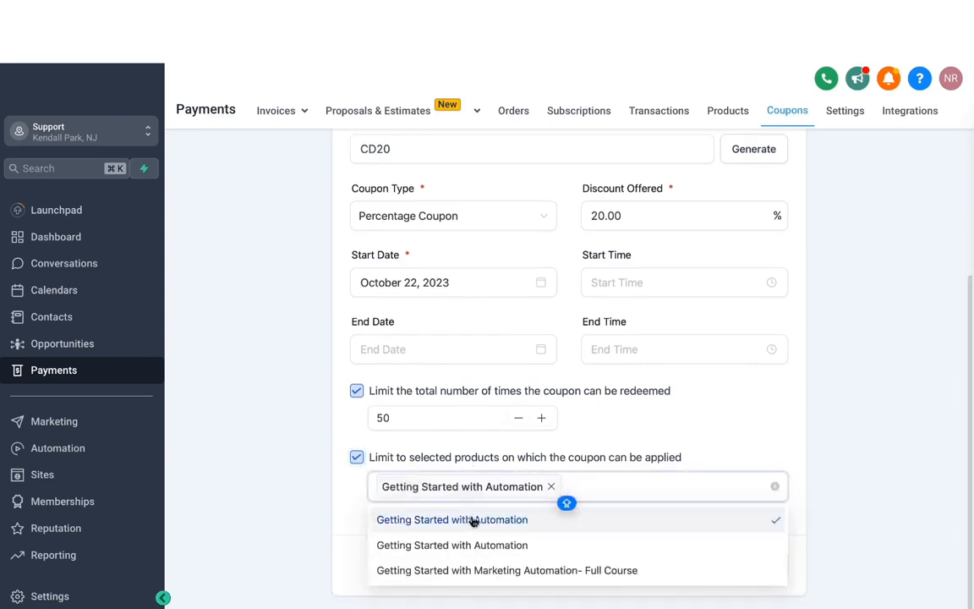
{"action": "left_click", "coordinate": [722, 439]}
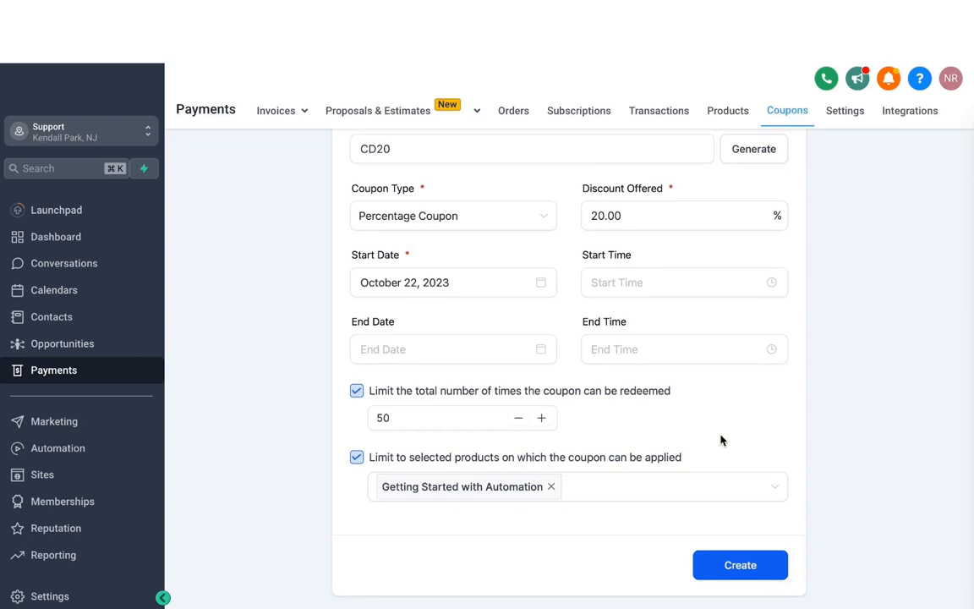
{"action": "scroll", "coordinate": [726, 418], "scroll_direction": "up", "scroll_amount": 2}
{"action": "scroll", "coordinate": [731, 396], "scroll_direction": "down", "scroll_amount": 2}
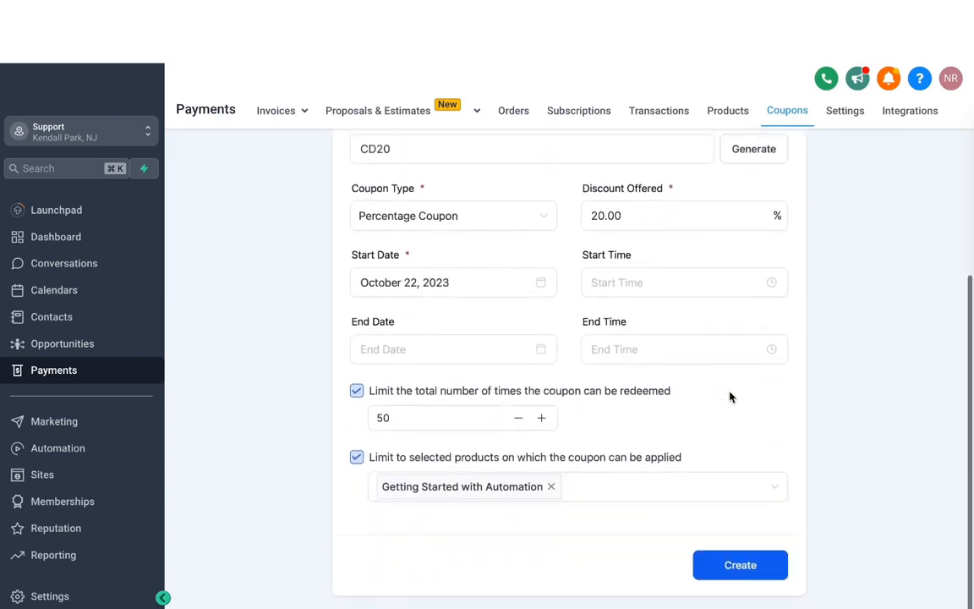
{"action": "left_click", "coordinate": [740, 567]}
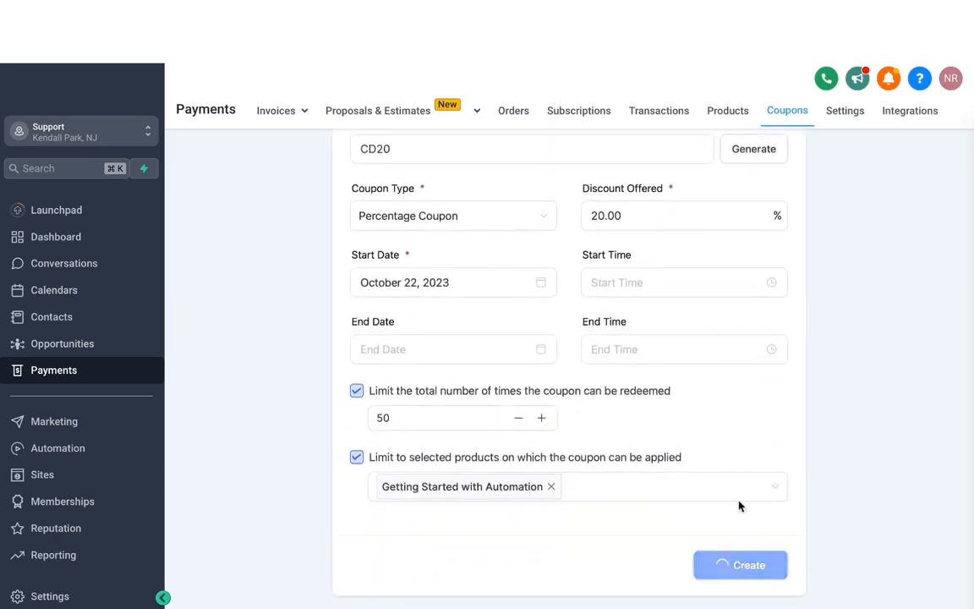